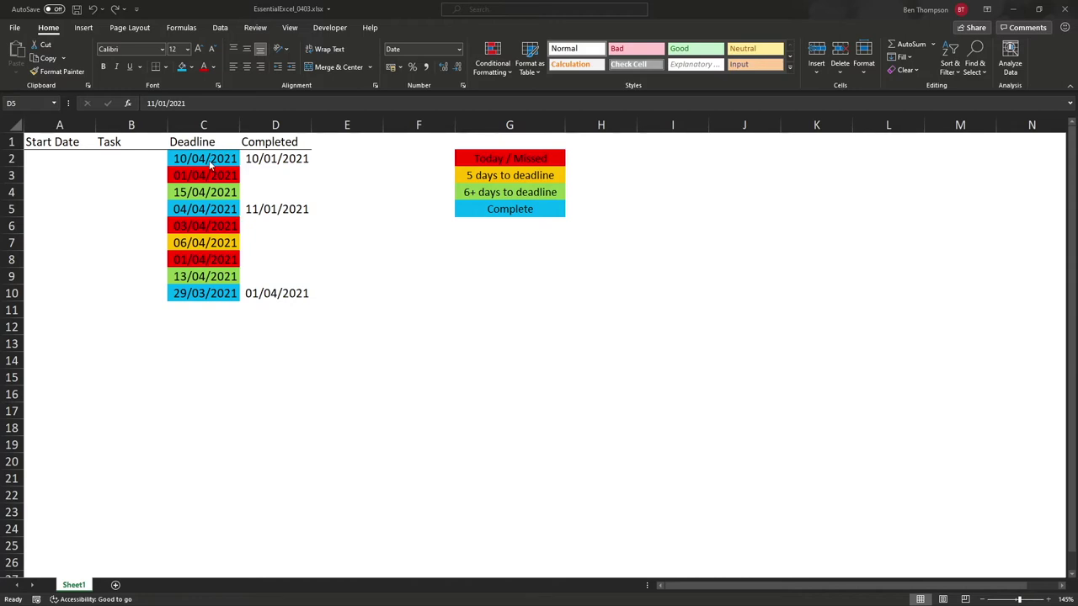
- Examine the colour-coded deadlines and the legend for missed, 5-day, 6+ day and completed tasks in the finished example
left_click(204, 159)
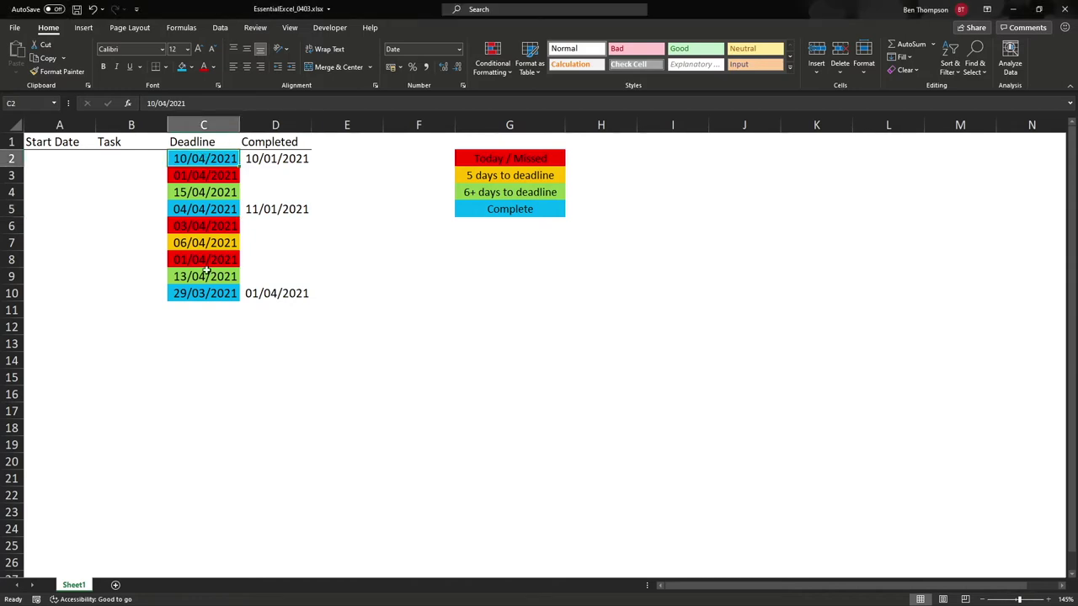
left_click(473, 288)
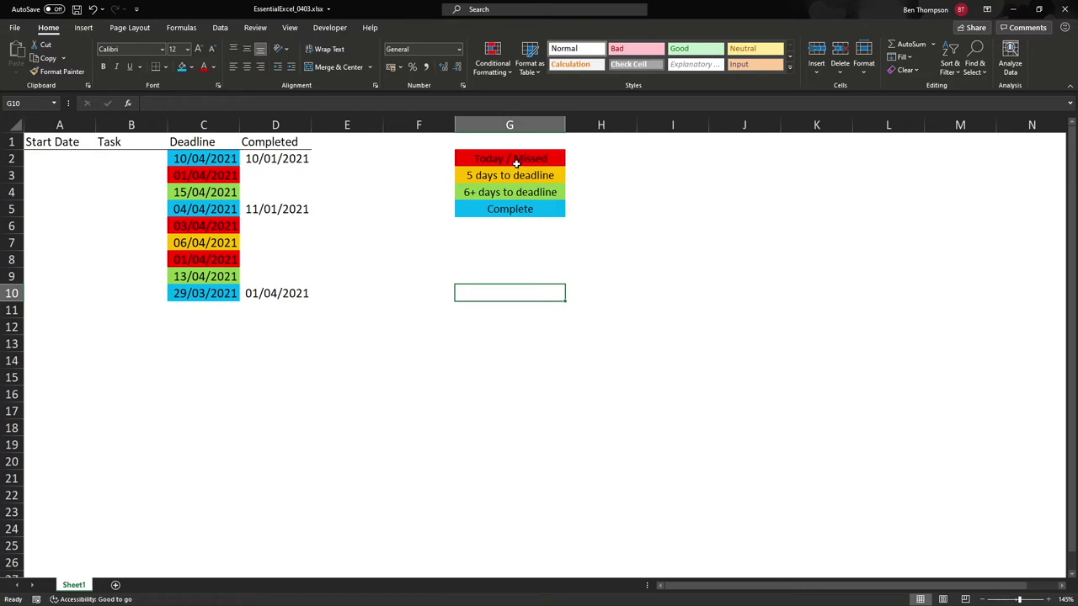
left_click(547, 160)
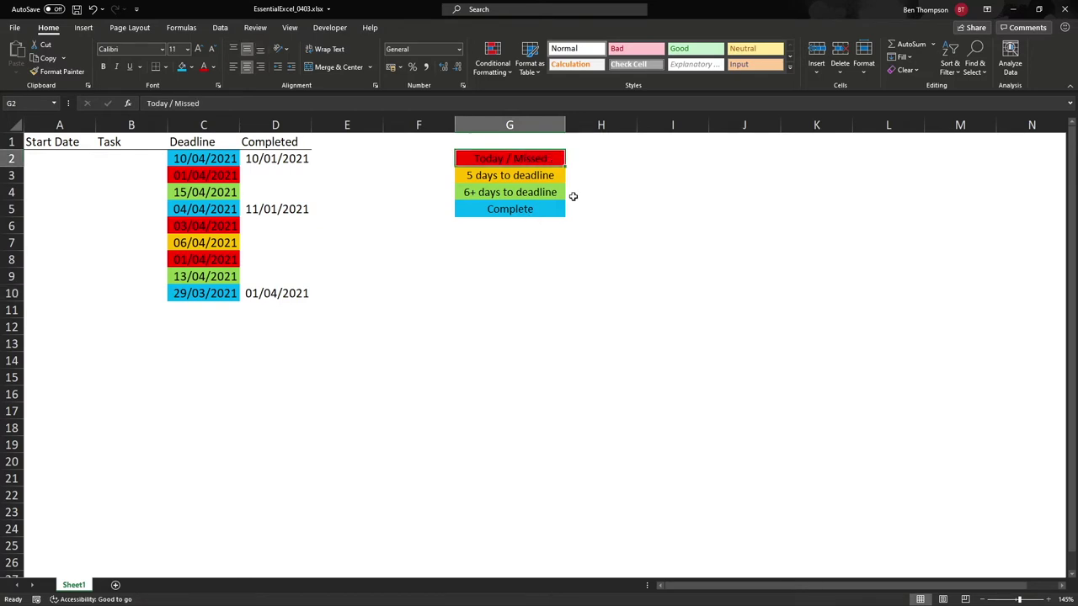
left_click(529, 173)
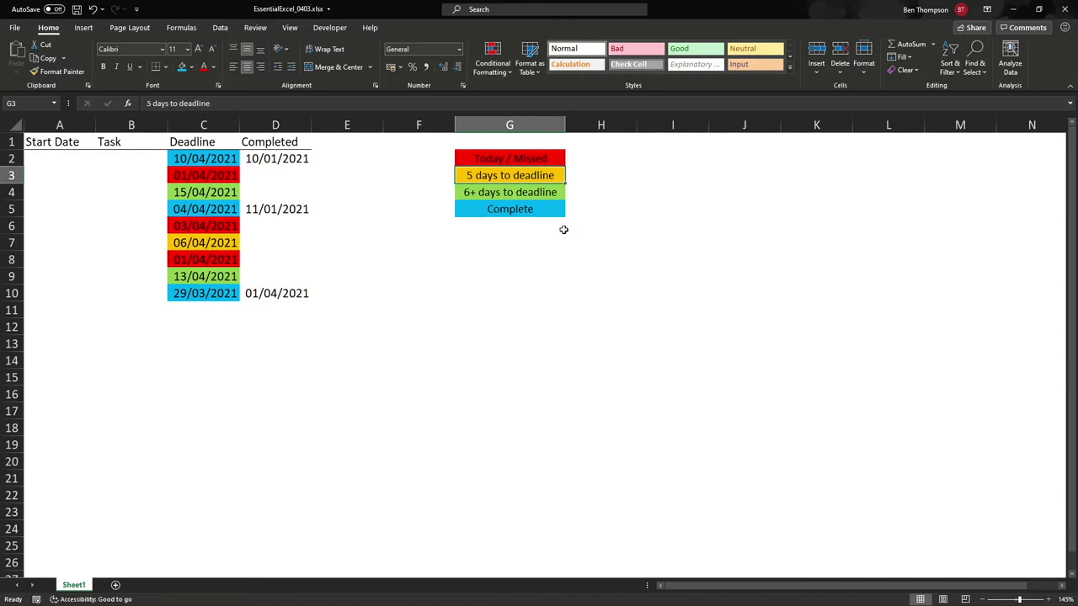
left_click(524, 194)
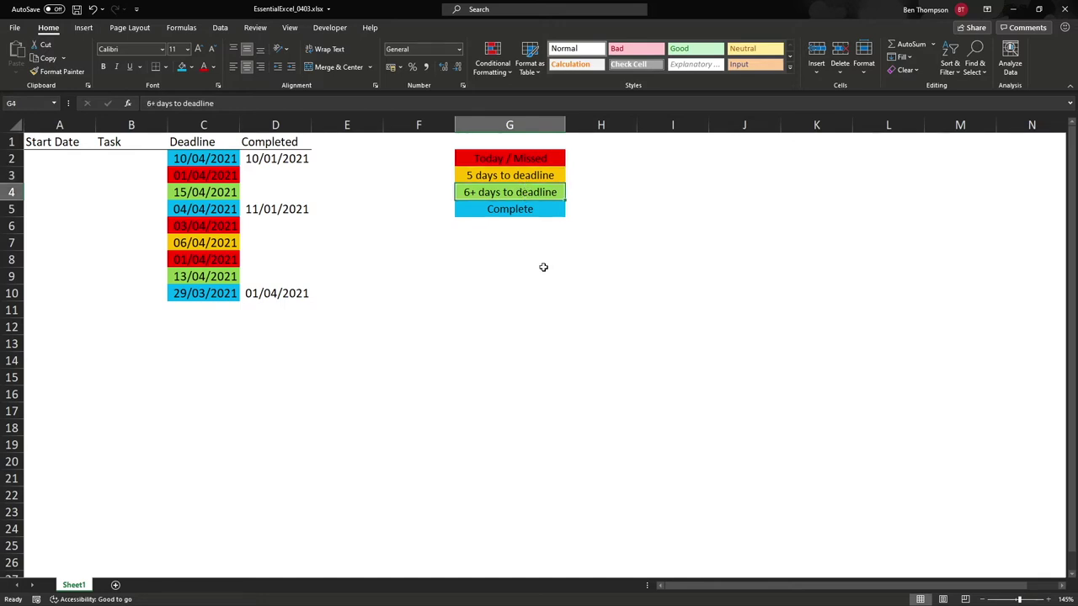
left_click(518, 214)
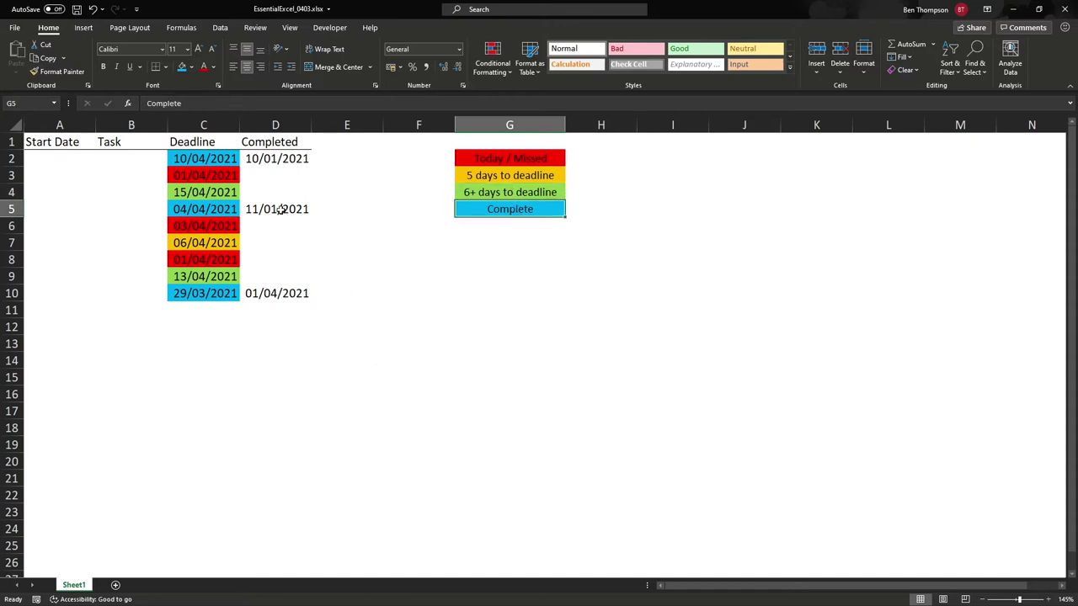
left_click(278, 161)
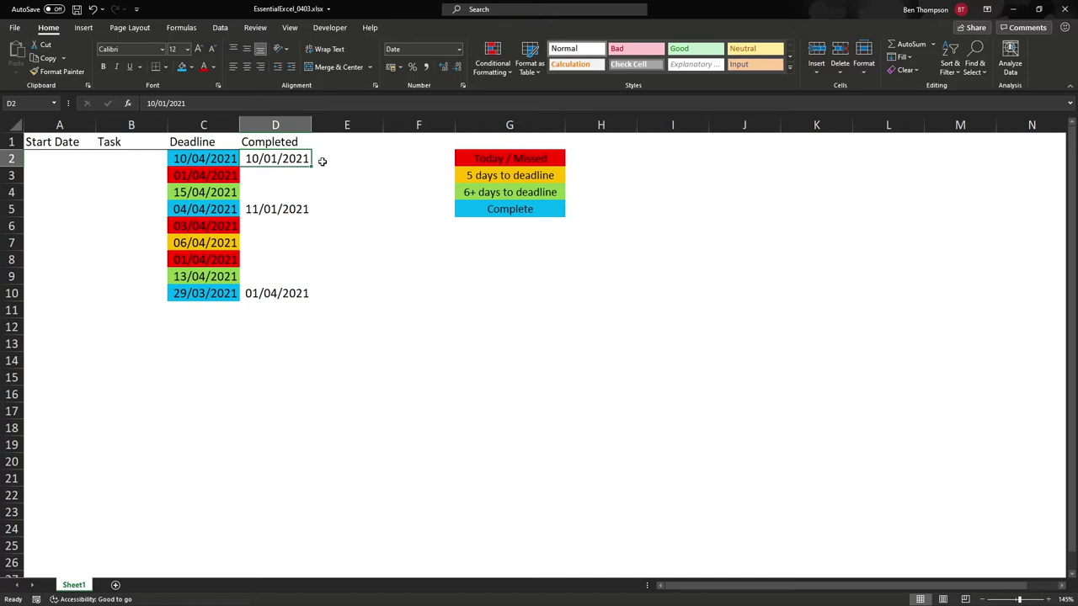
left_click(532, 212)
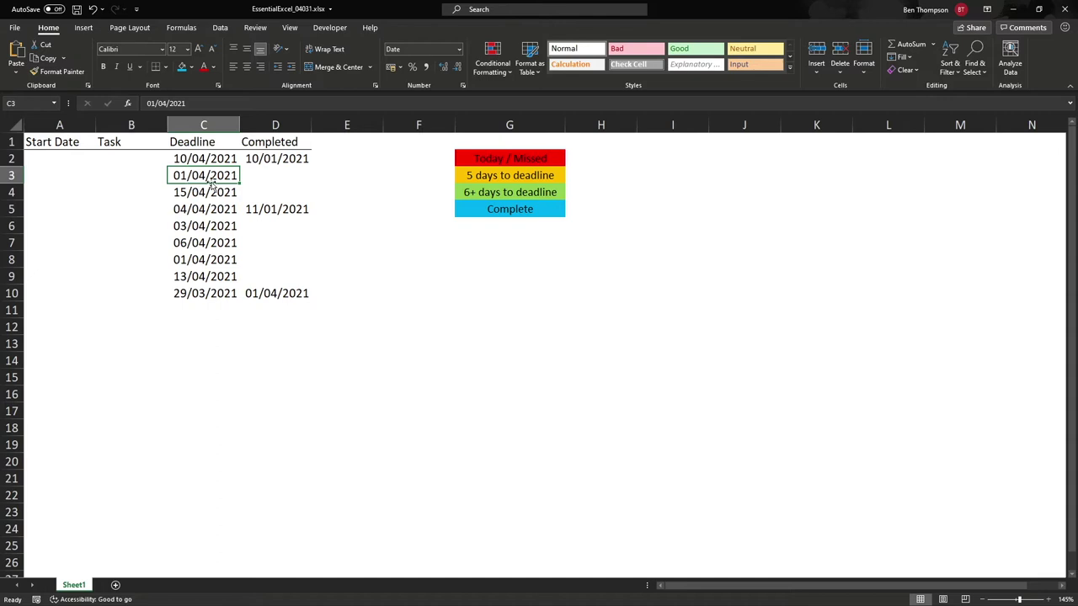
- Start a new conditional formatting rule for the deadlines in C2:C10 that uses a formula to determine which cells to format
left_click(187, 159)
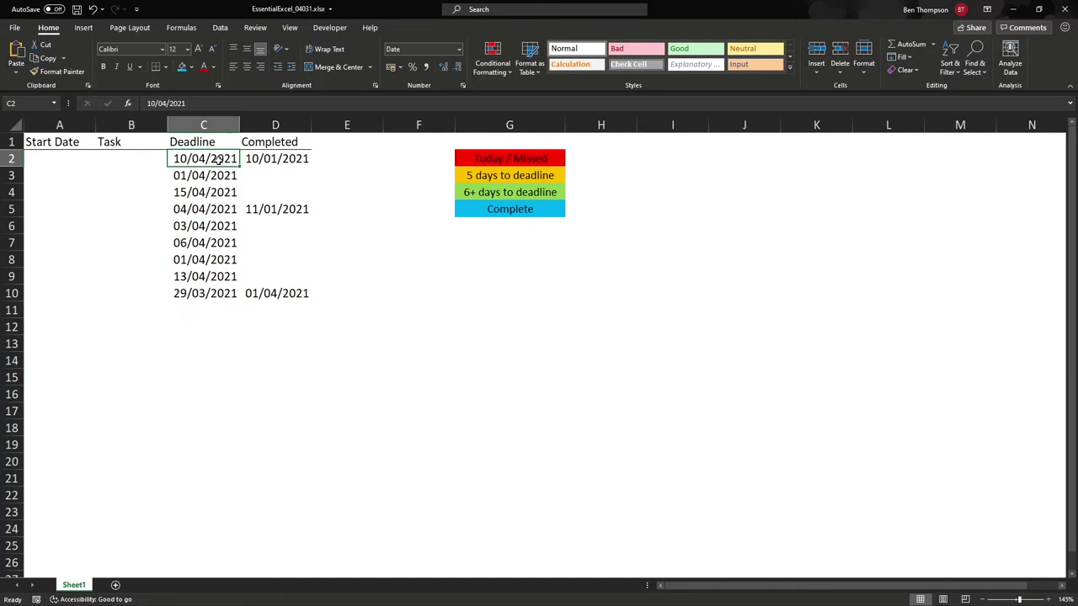
left_click_drag(217, 160, 215, 293)
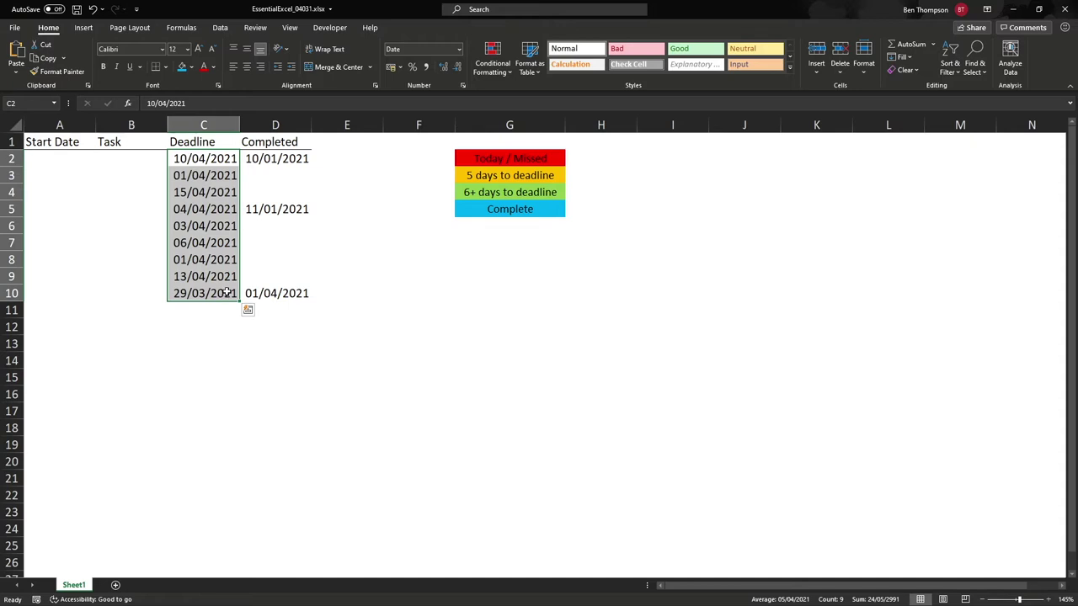
left_click(504, 73)
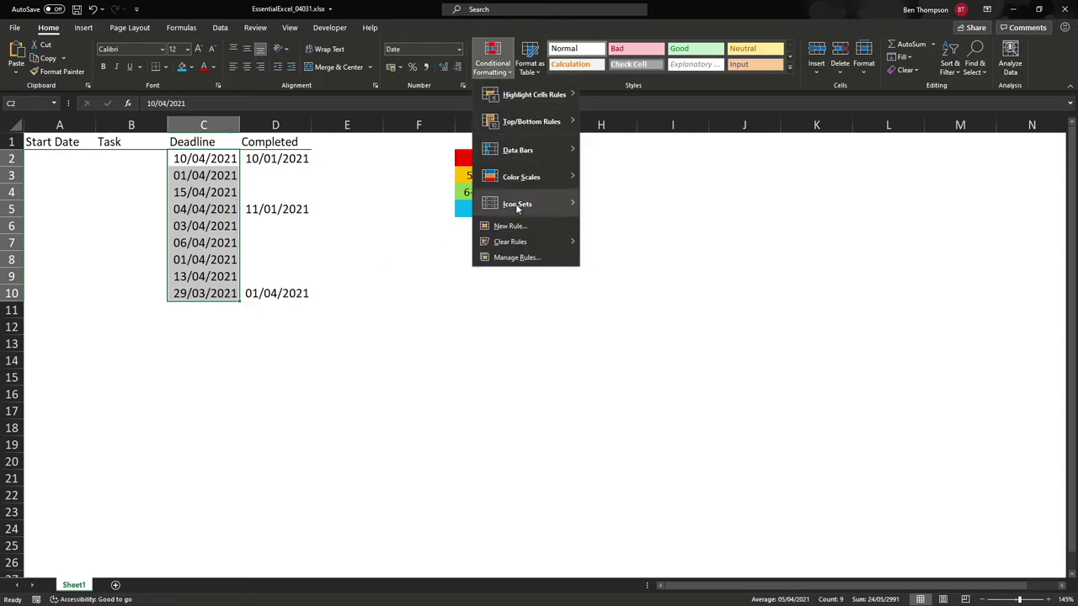
left_click(517, 258)
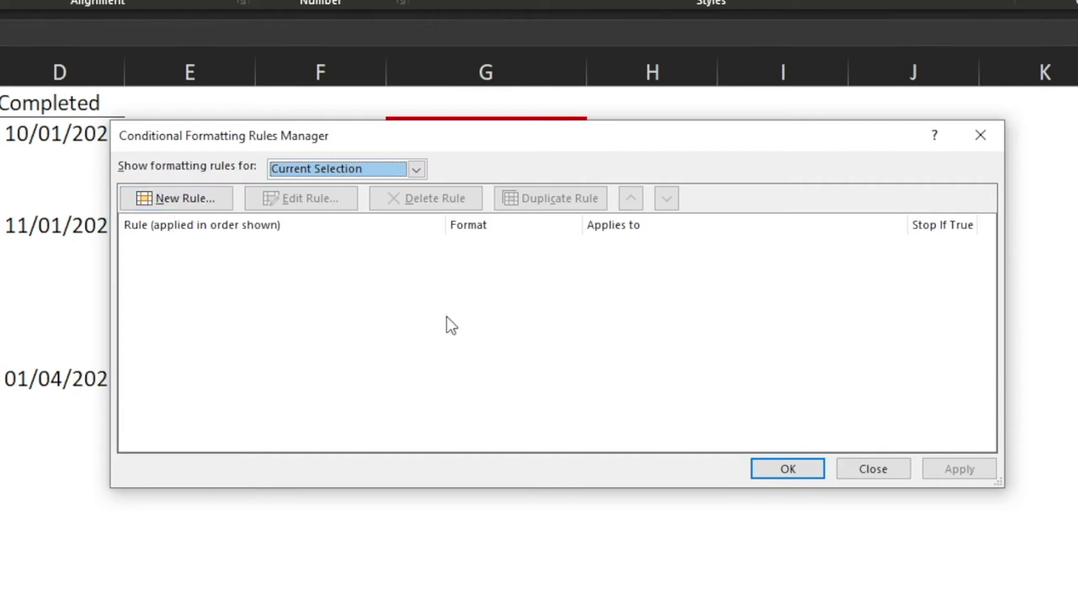
left_click(189, 204)
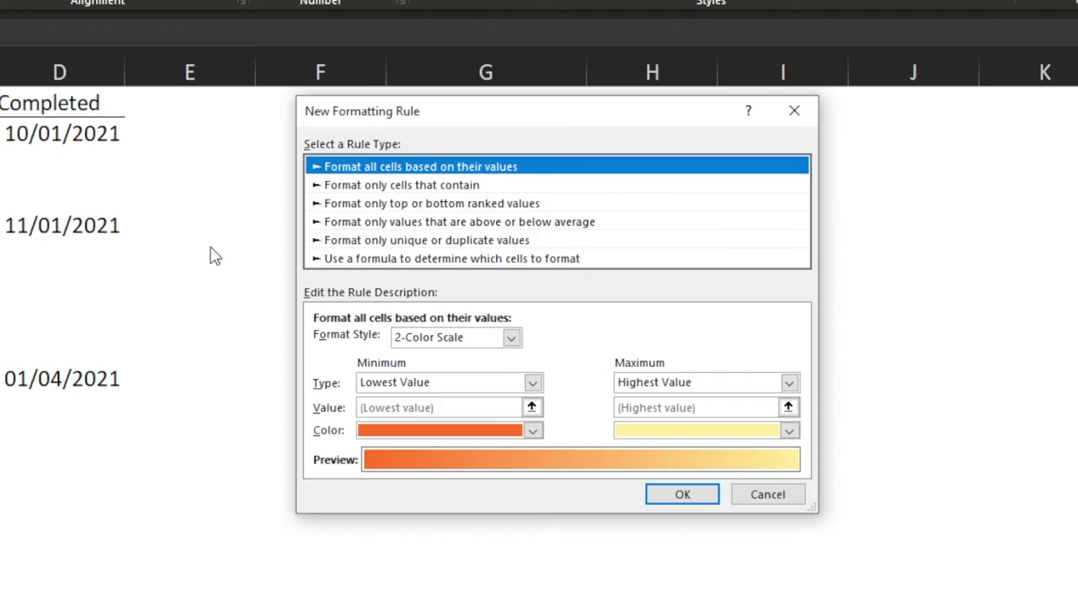
left_click(444, 260)
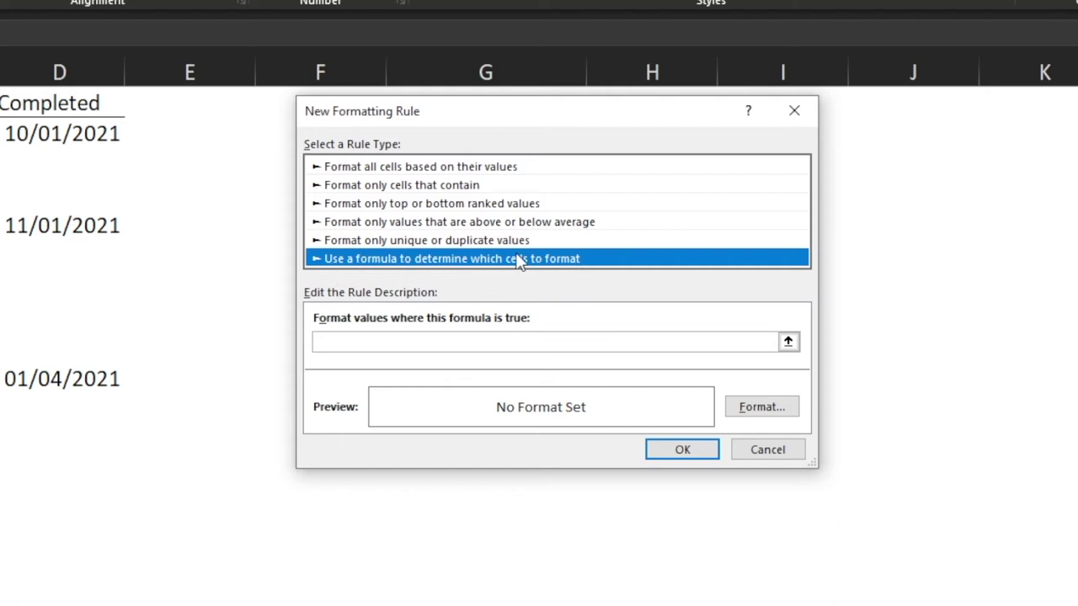
- Give the rule the formula =D2>0 and a light blue fill, and apply it to the deadlines
left_click(397, 344)
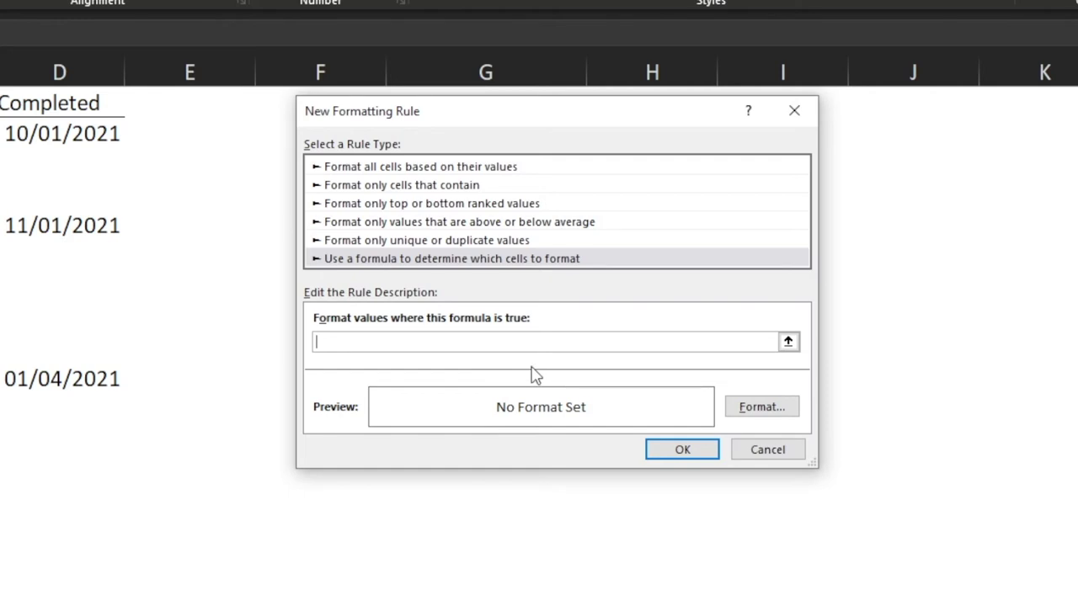
type("=")
type("D2>0")
left_click(754, 410)
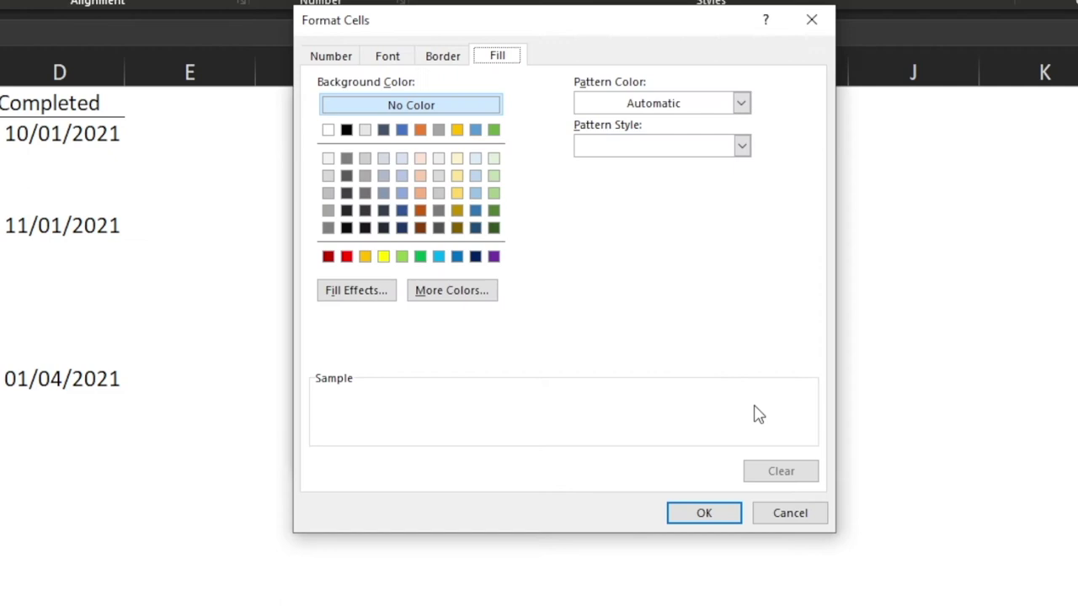
left_click(438, 256)
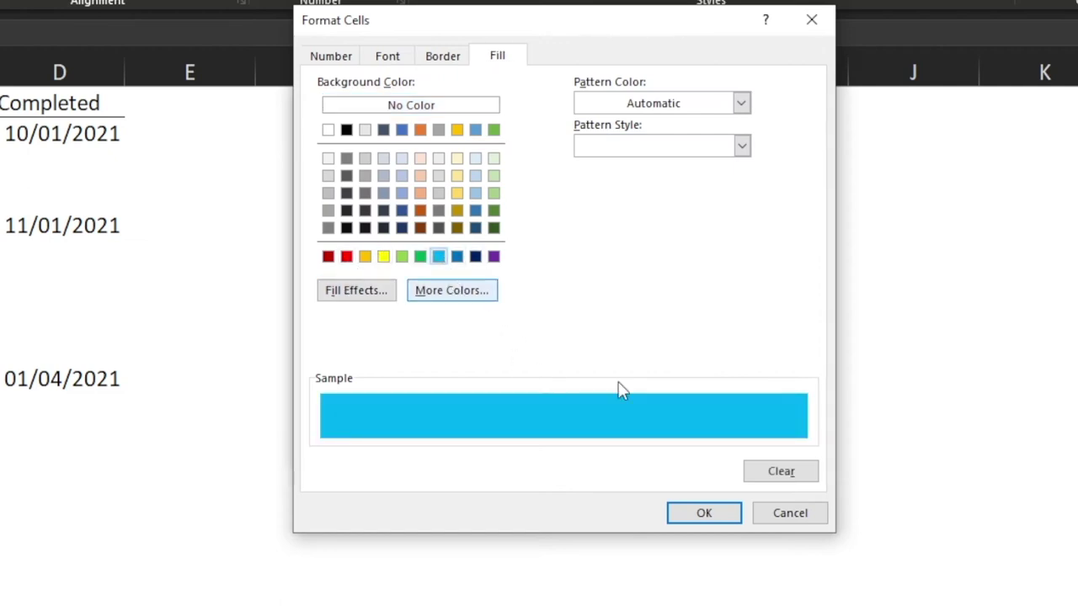
left_click(702, 514)
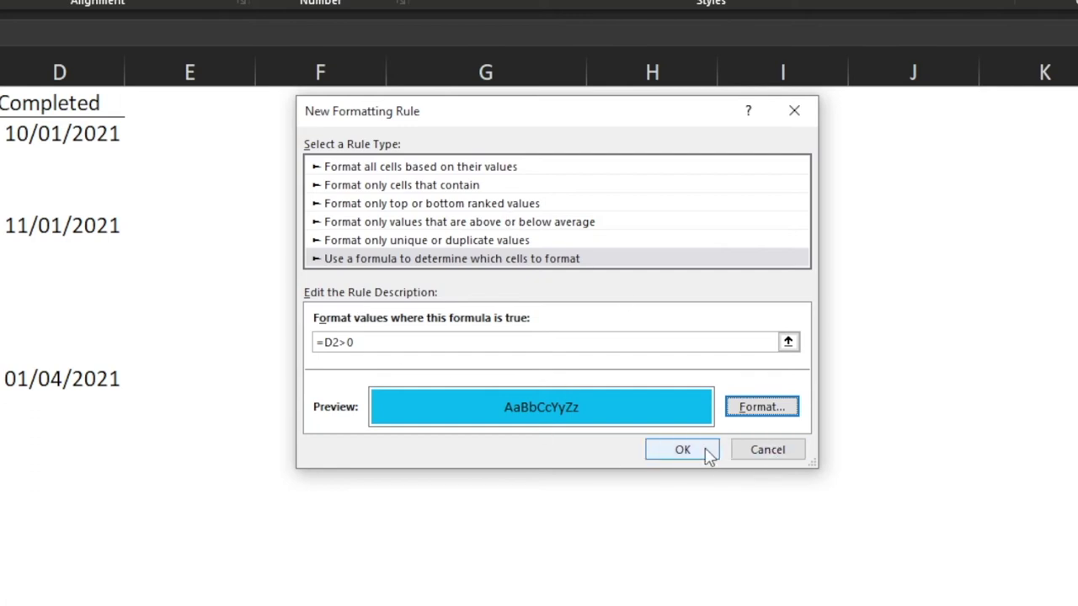
left_click(682, 450)
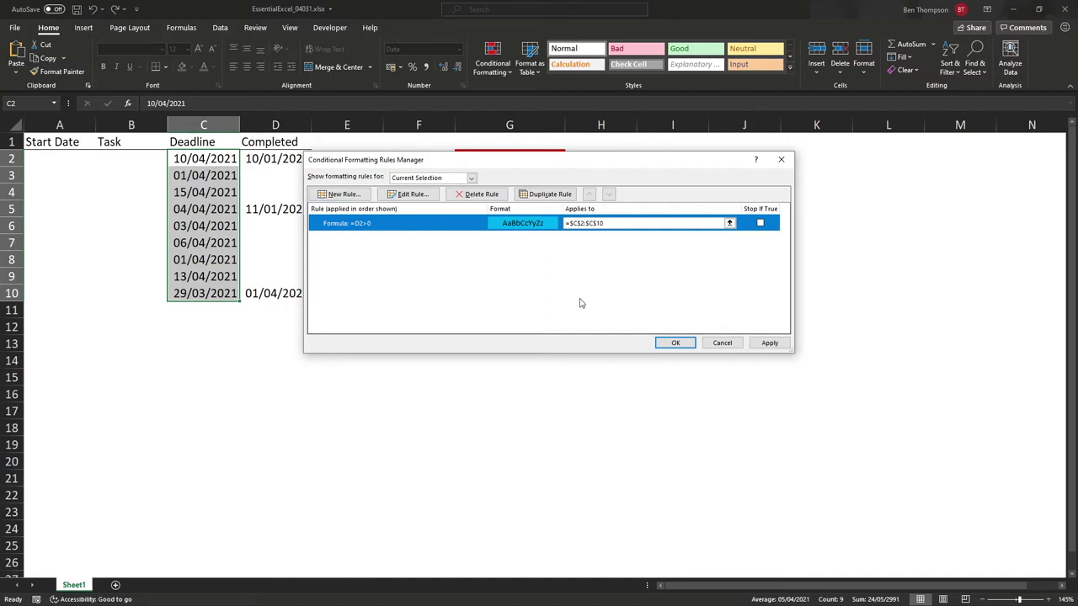
left_click(676, 343)
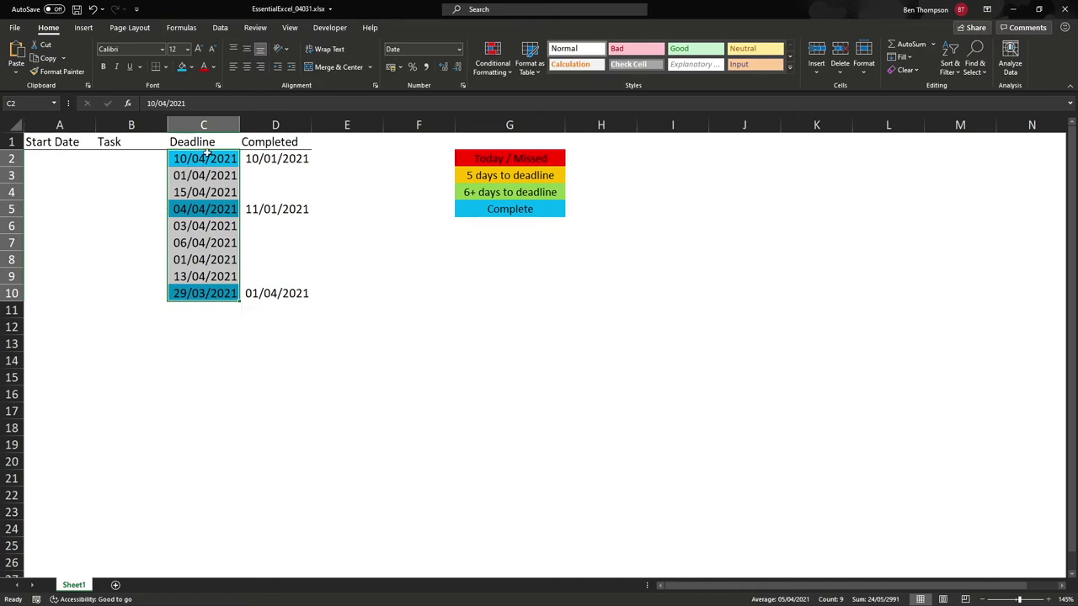
left_click(313, 326)
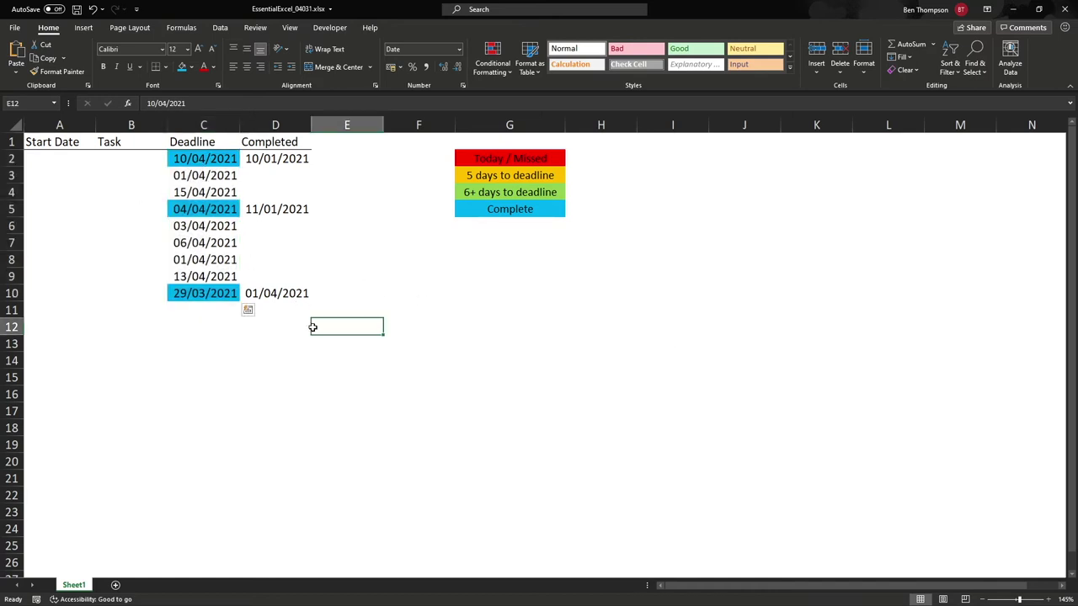
- Test the rule by clearing the completed date in D5, and undo the deletion
left_click(290, 213)
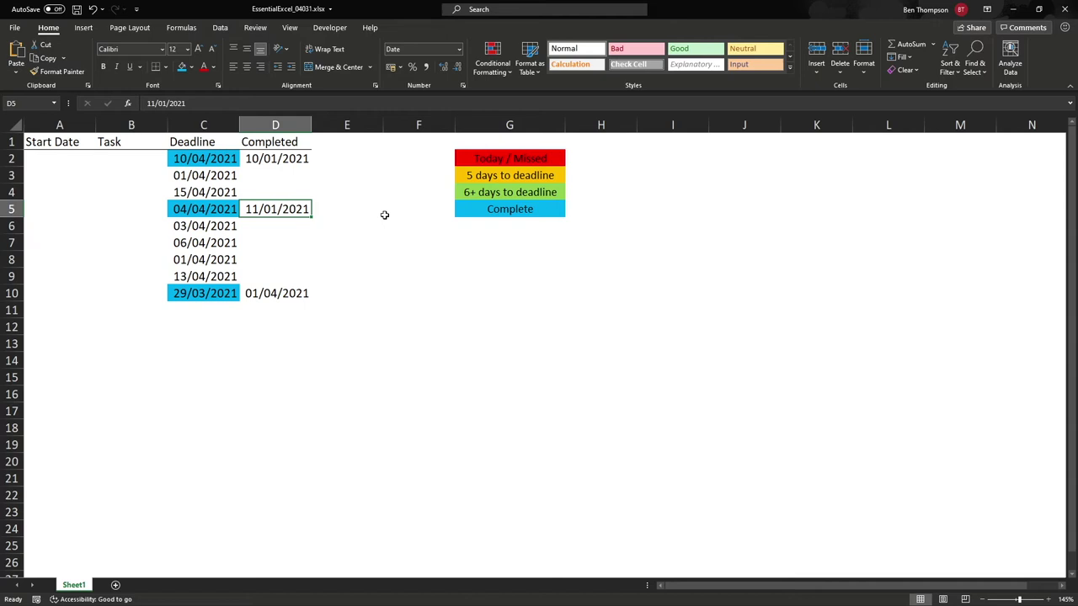
key("Delete")
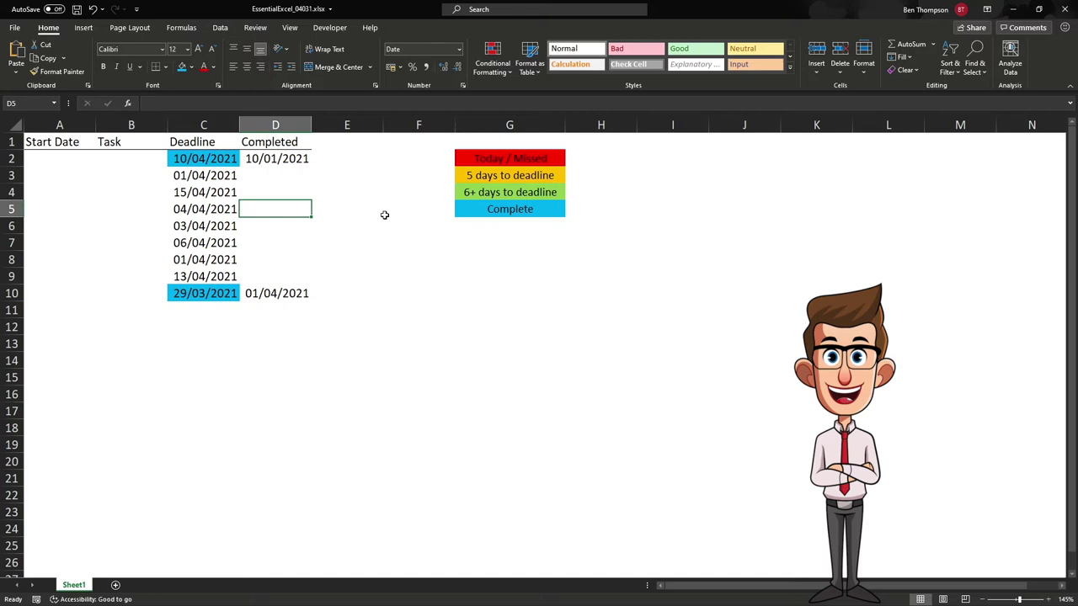
key("ctrl+z")
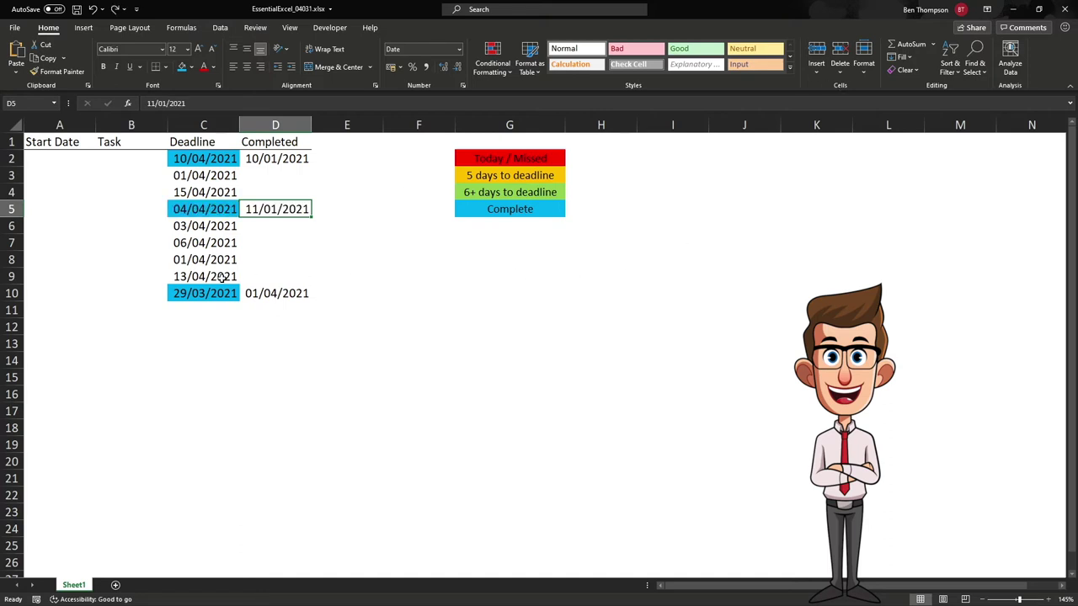
- Test the rule by entering 3/4/2021 as the completed date in D9, and clear the cell again
left_click(278, 278)
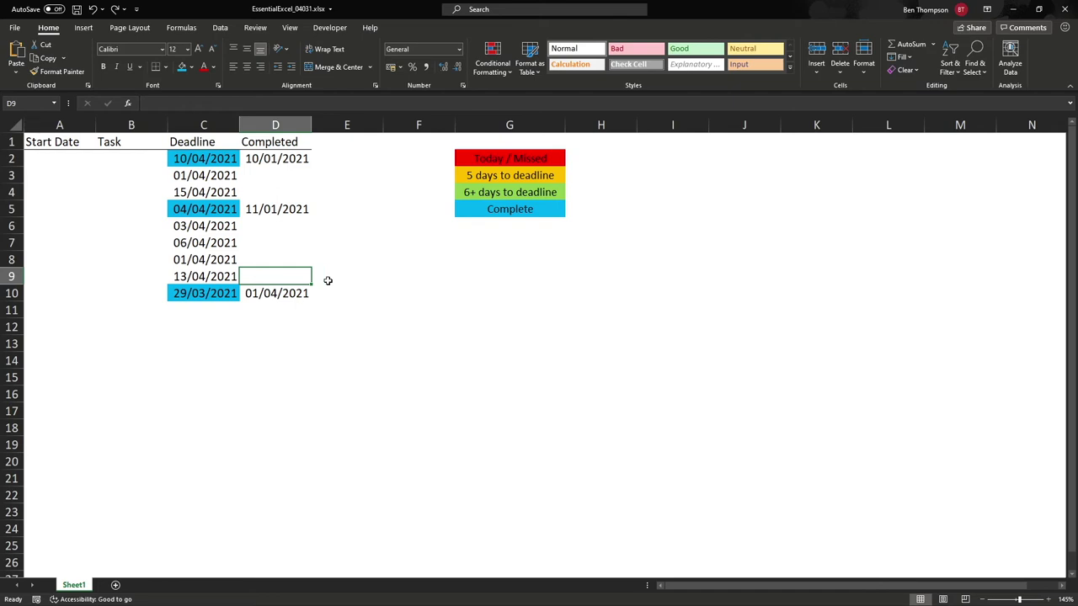
type("3/04/20")
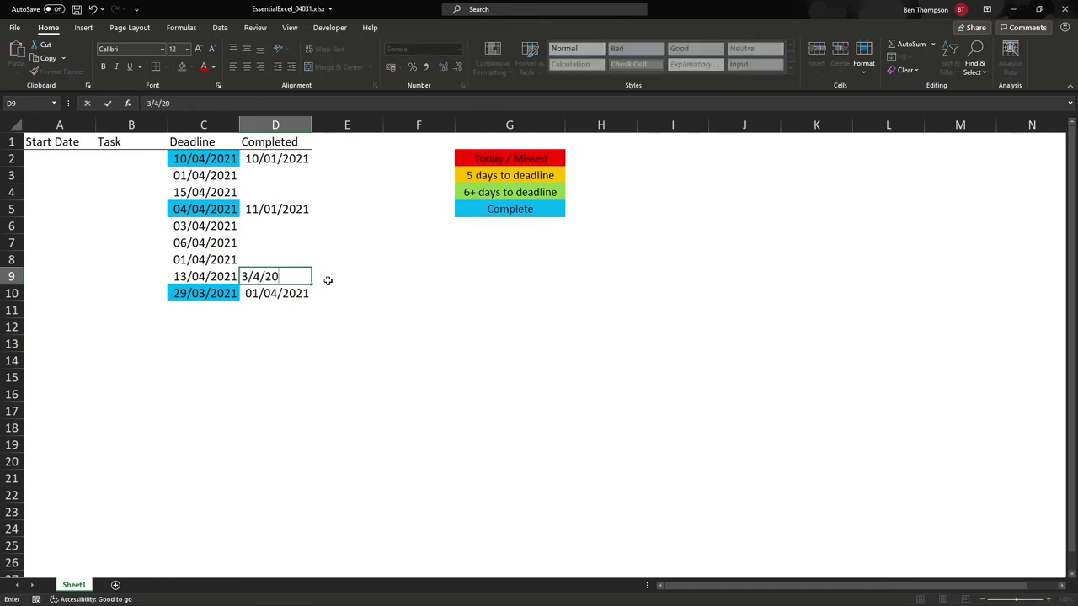
type("21")
key("Return")
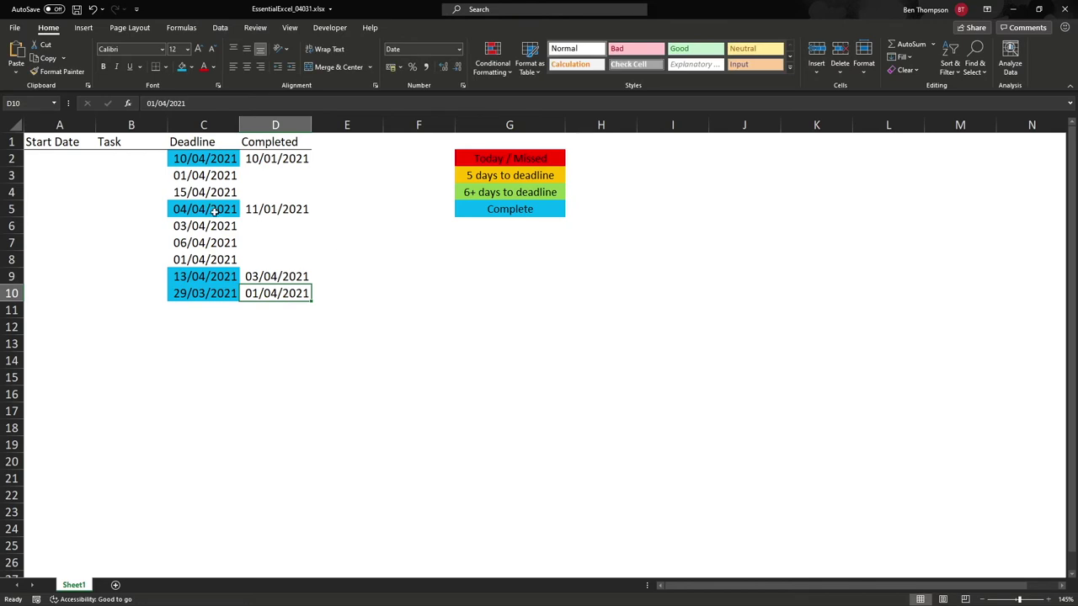
key("Up")
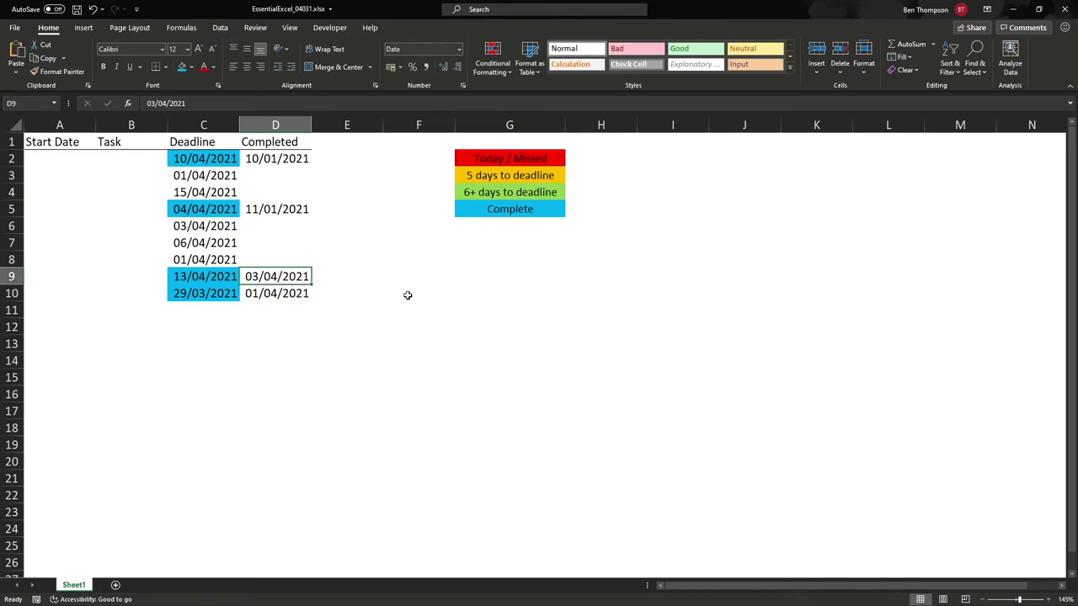
key("Delete")
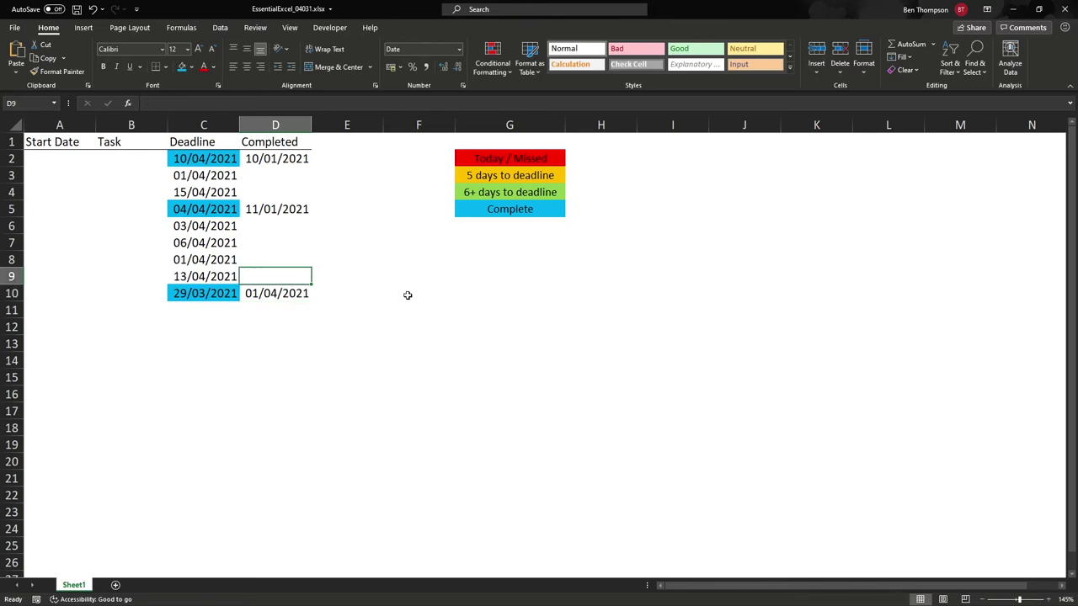
- Start a new formula-based conditional formatting rule for C2:C10 to mark the missed deadlines
left_click(539, 209)
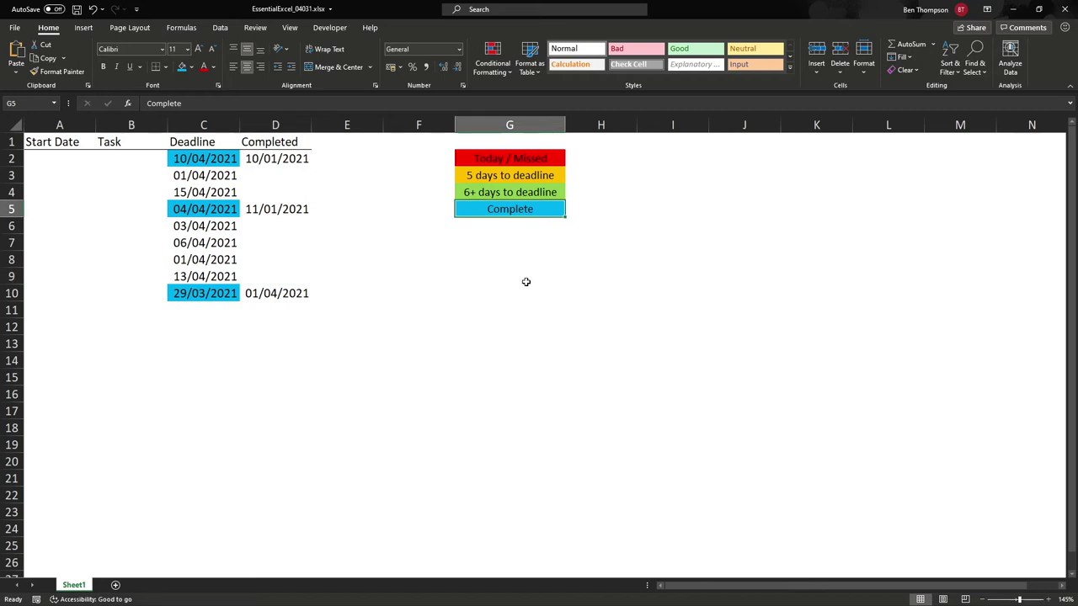
left_click_drag(210, 159, 210, 295)
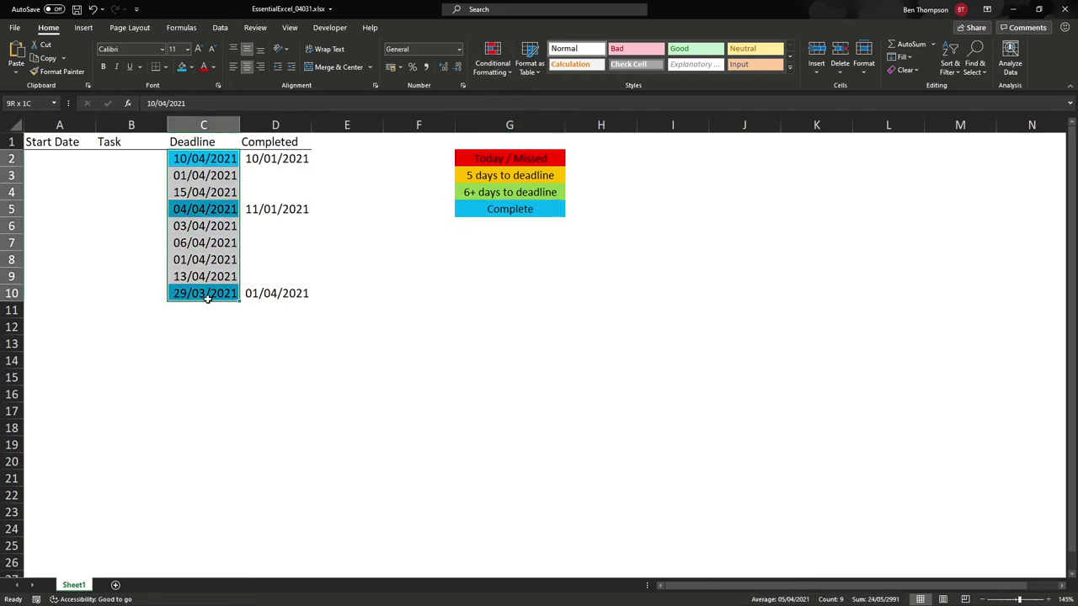
left_click(497, 75)
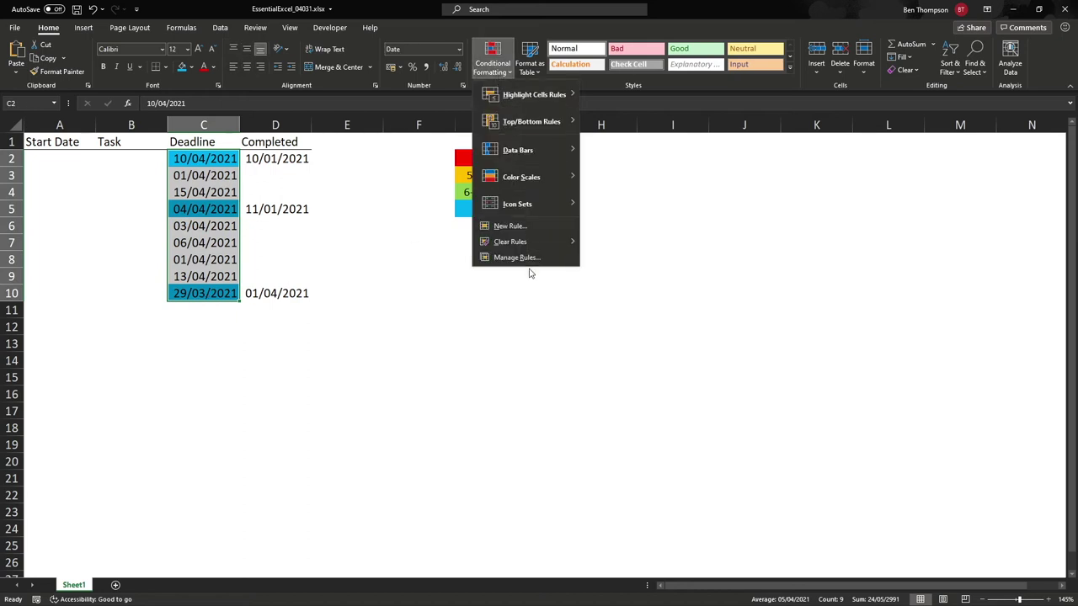
left_click(530, 271)
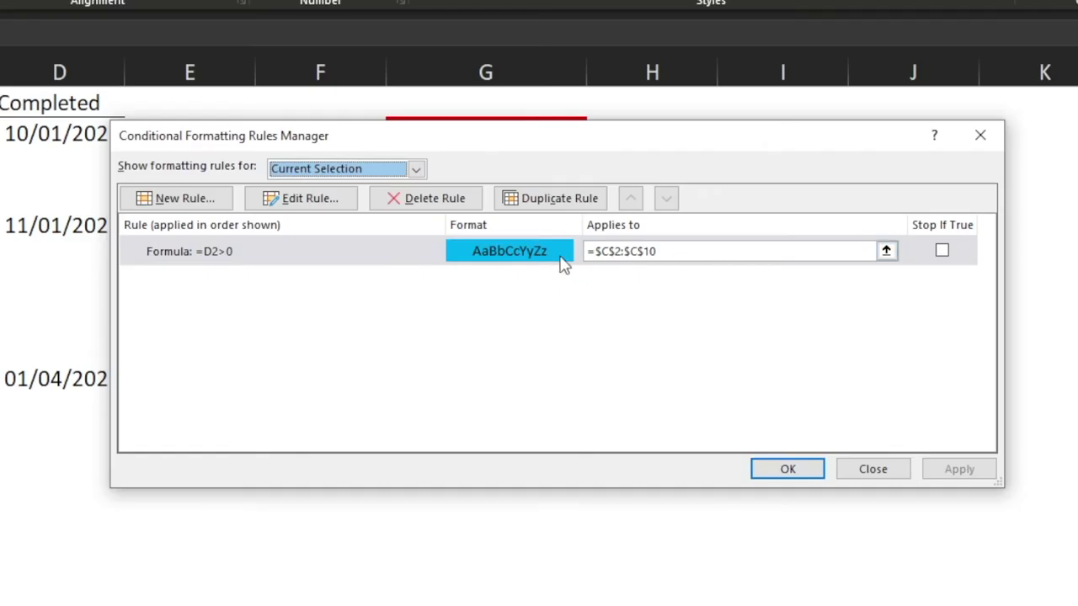
left_click(185, 202)
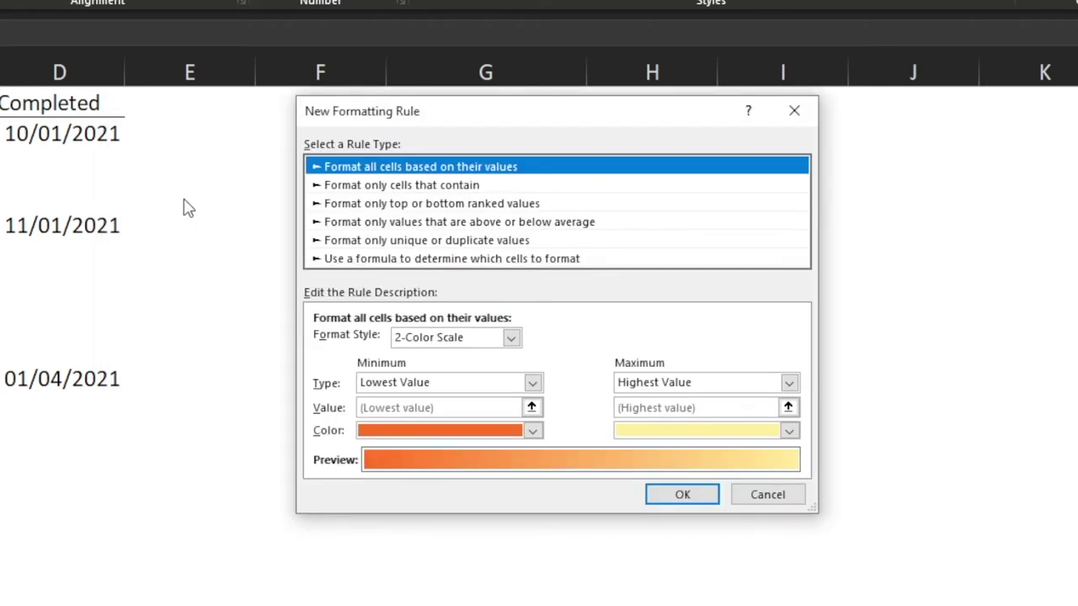
left_click(396, 262)
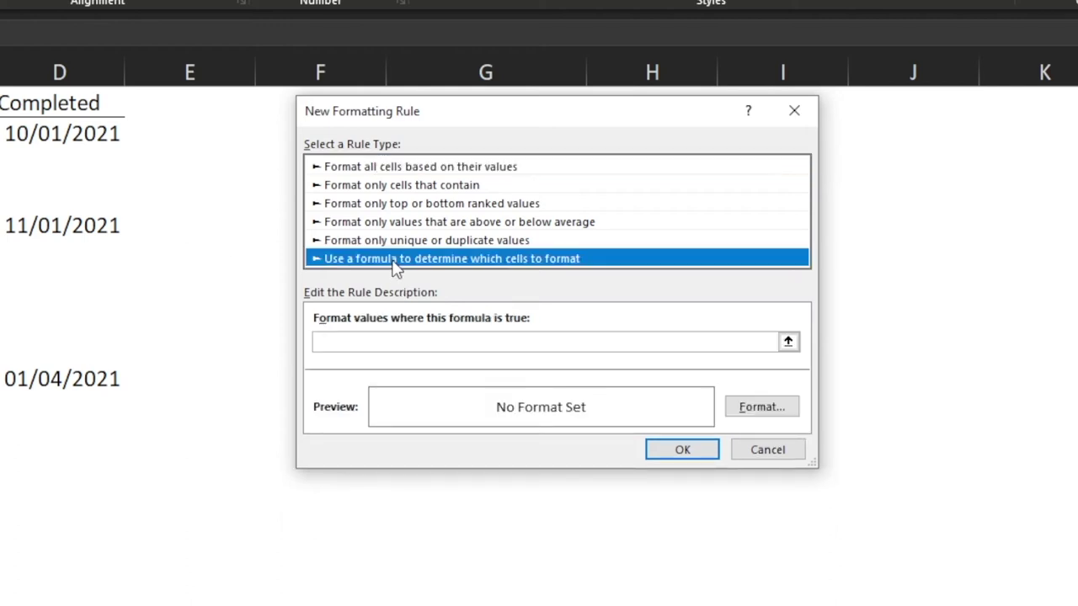
- Enter =AND(TODAY()>=C2,D2="") as the new rule's formula
left_click(387, 341)
left_click(390, 341)
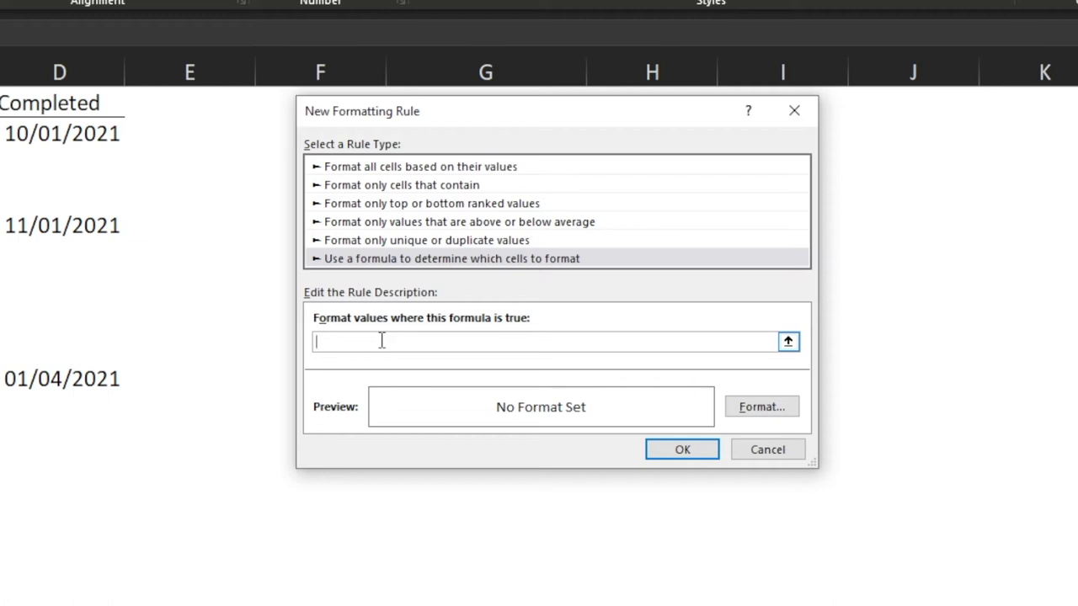
type("=AND(")
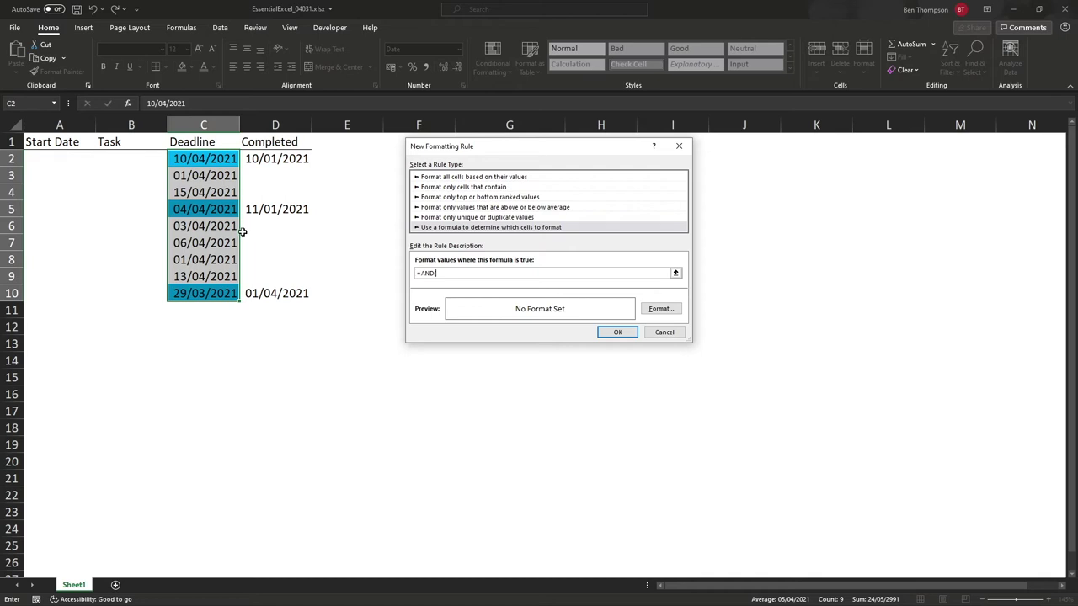
left_click(243, 232)
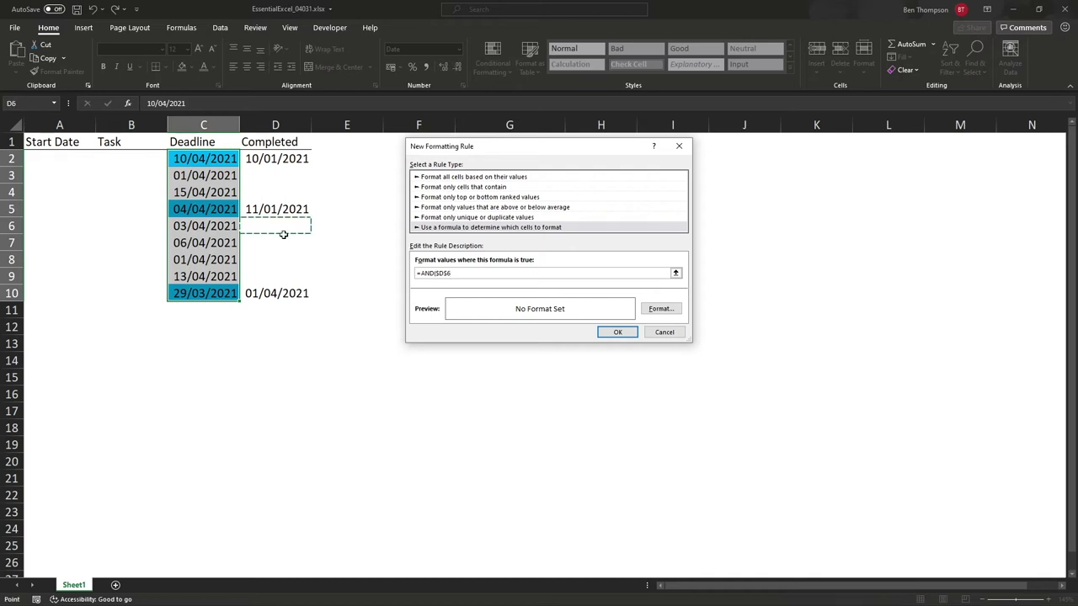
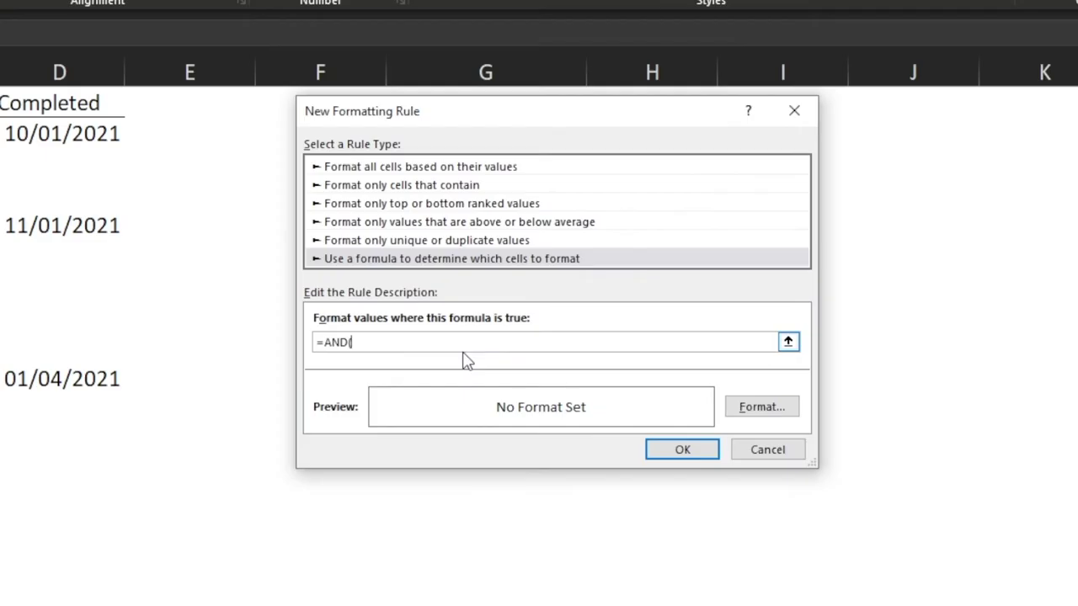
type("TODAY()>=C2")
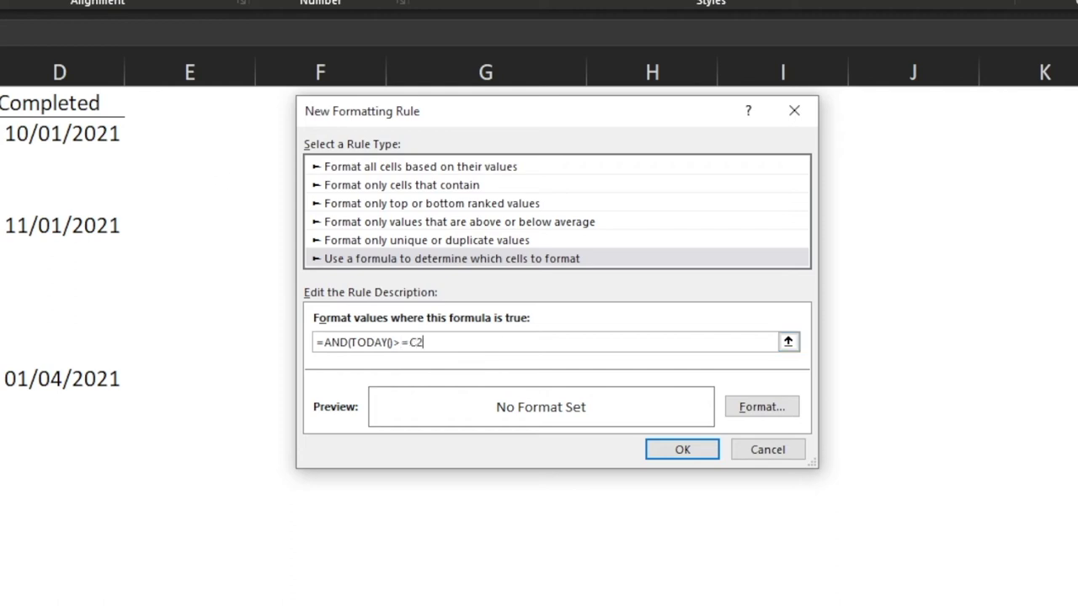
type(",")
key("BackSpace")
type(",")
type("D2=\"\")")
- Give the missed-deadline rule a red fill and apply it to the deadlines
left_click(762, 408)
left_click(346, 256)
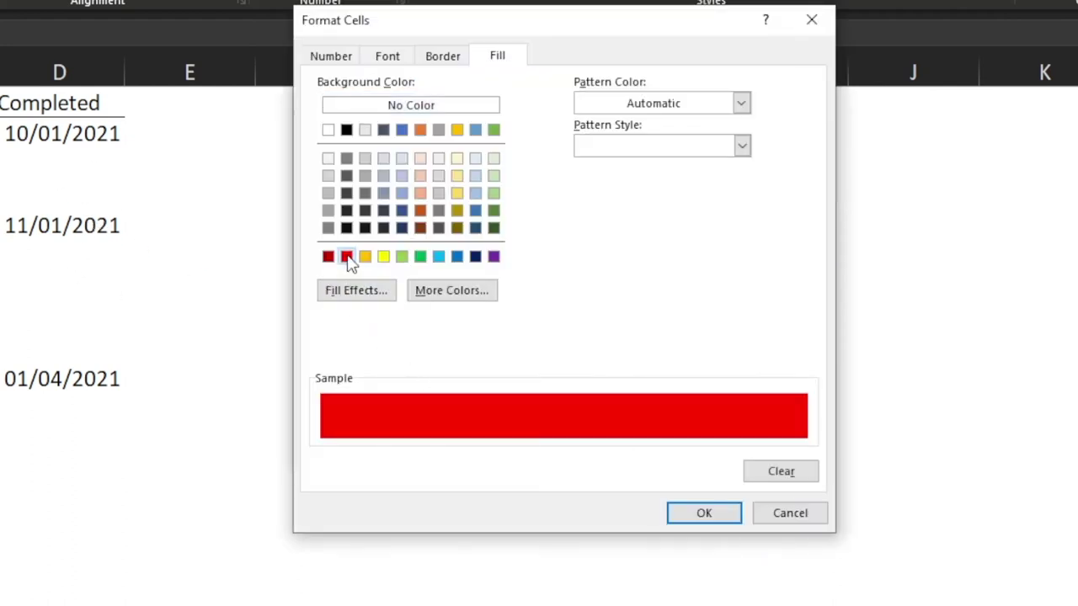
left_click(713, 520)
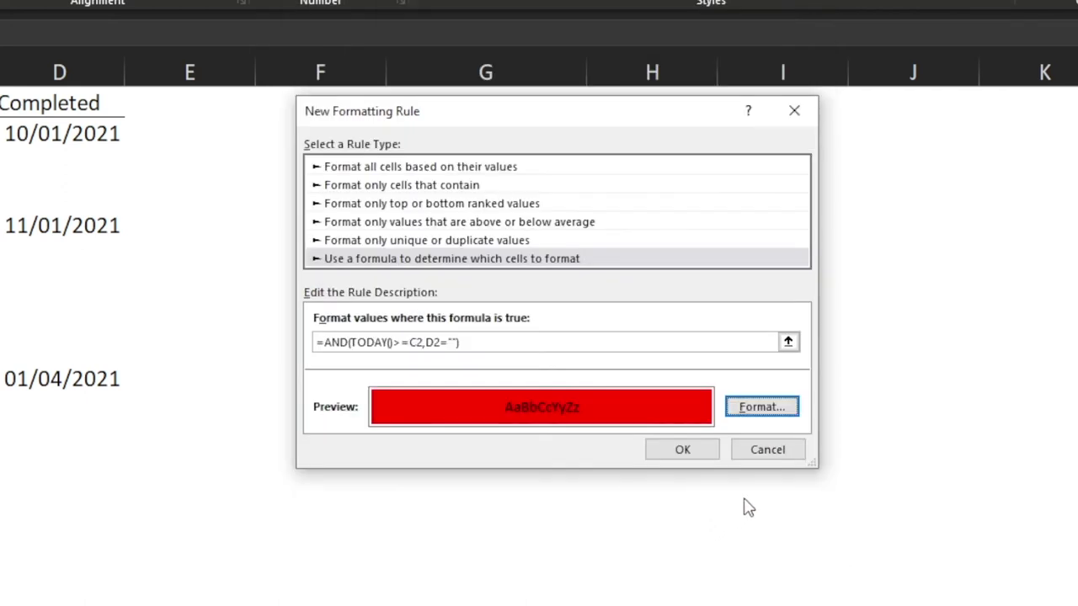
left_click(691, 450)
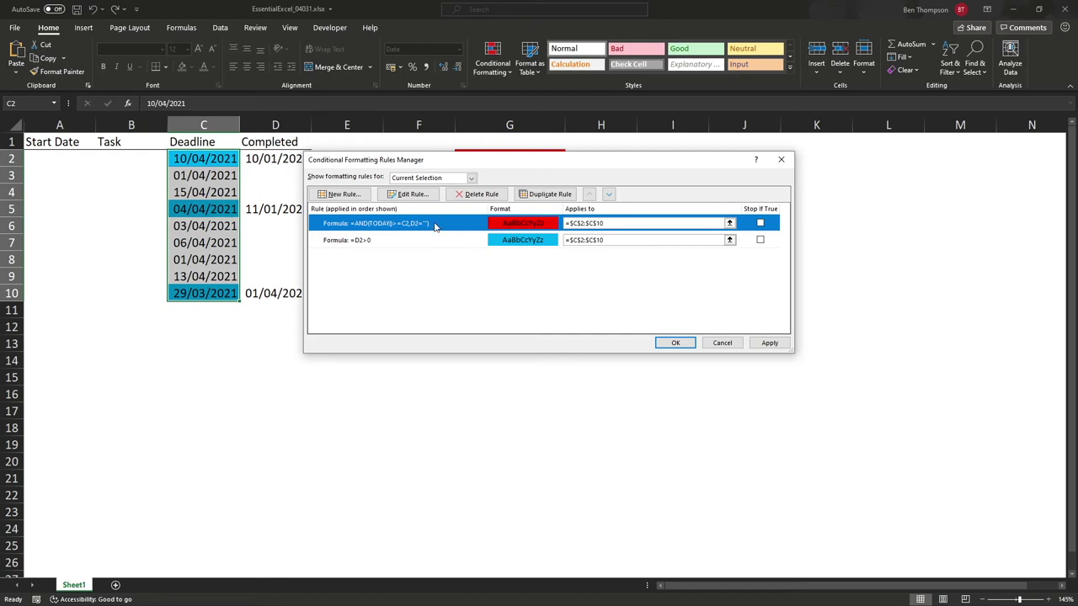
left_click(685, 343)
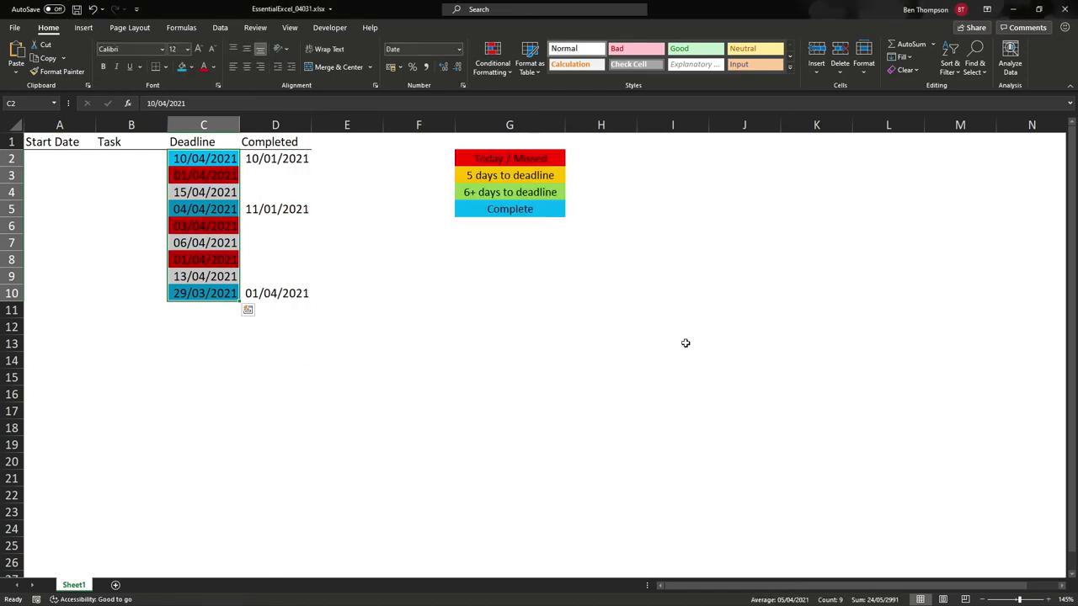
left_click(505, 357)
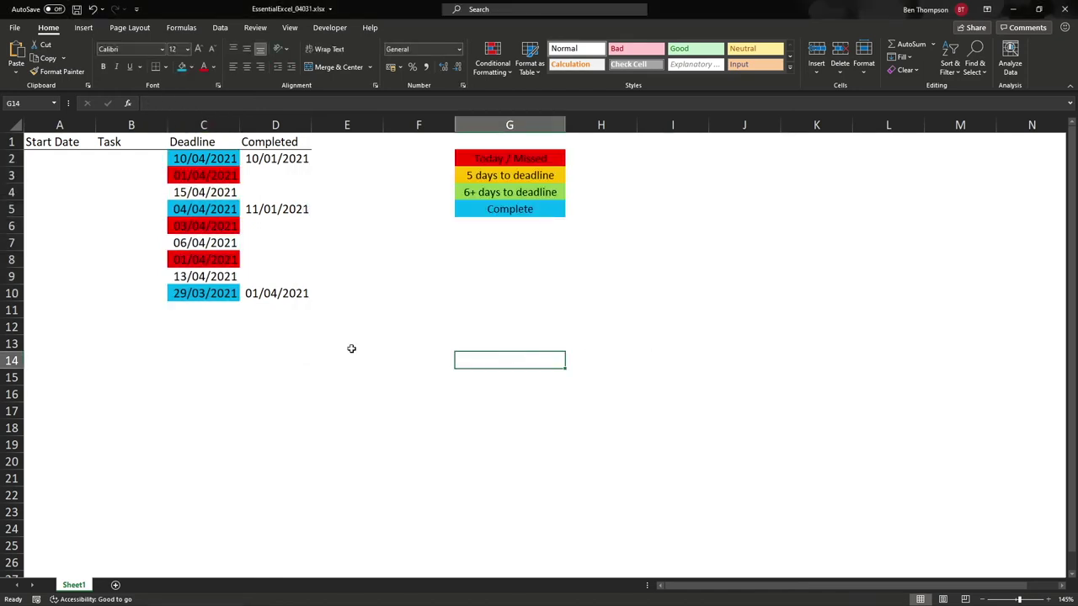
left_click(316, 345)
- Test the red rule by changing the deadline in C8 to 04/04/2021, and undo the change
left_click(207, 260)
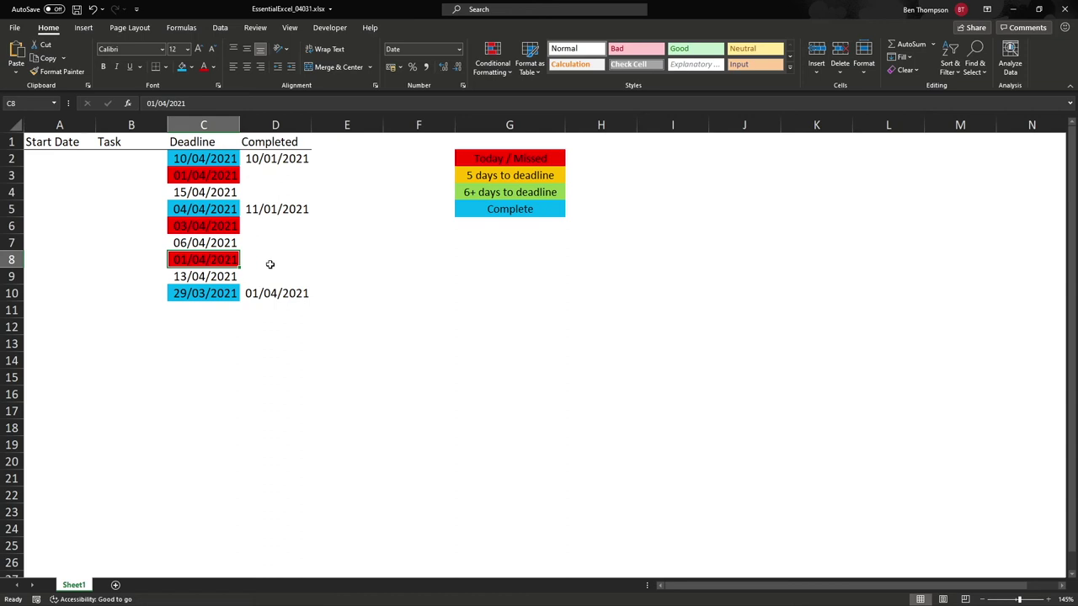
type("4/")
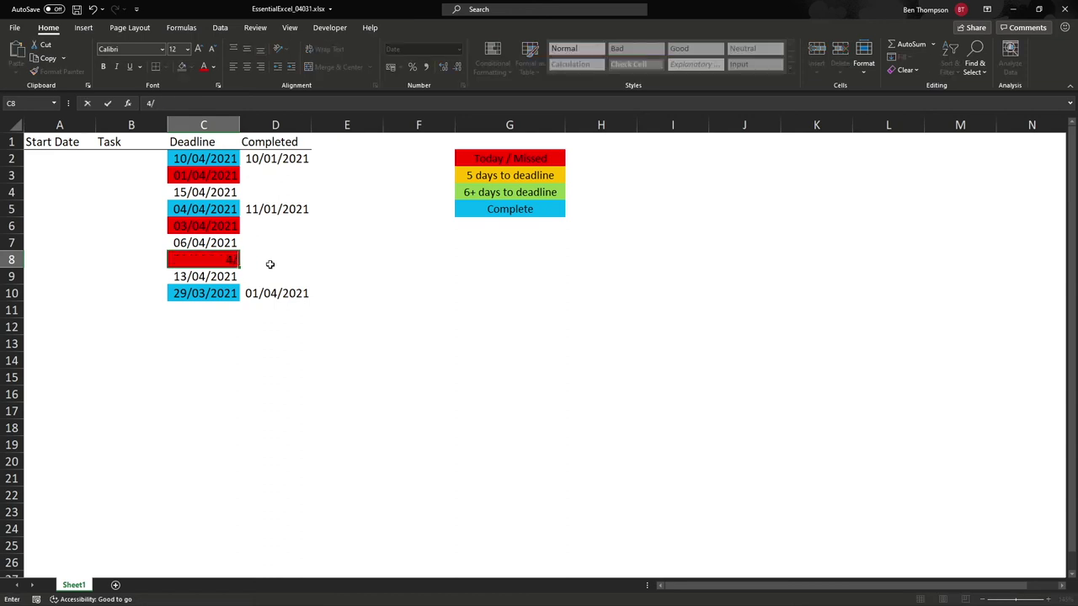
type("04/2021")
key("Return")
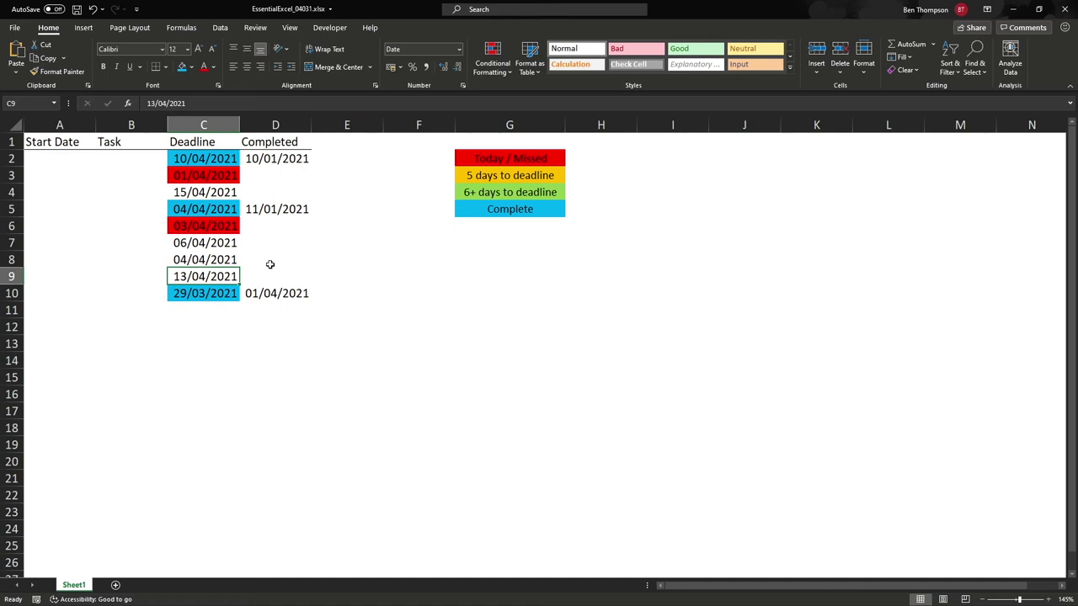
key("ctrl+z")
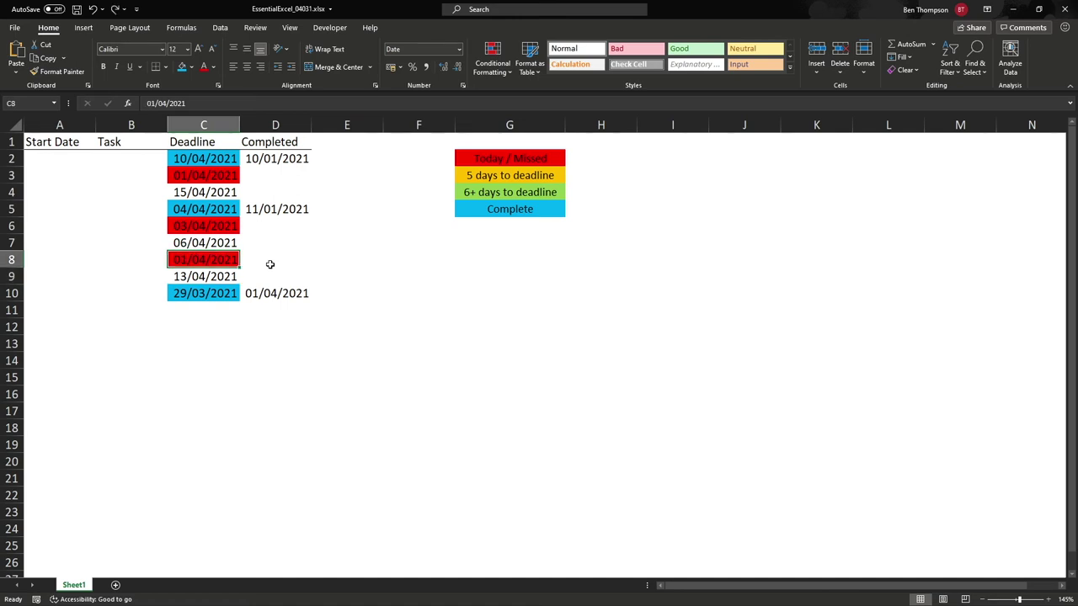
- Enter 3/4/2021 as the completed date in D8 and check the formatting of its deadline
left_click(269, 265)
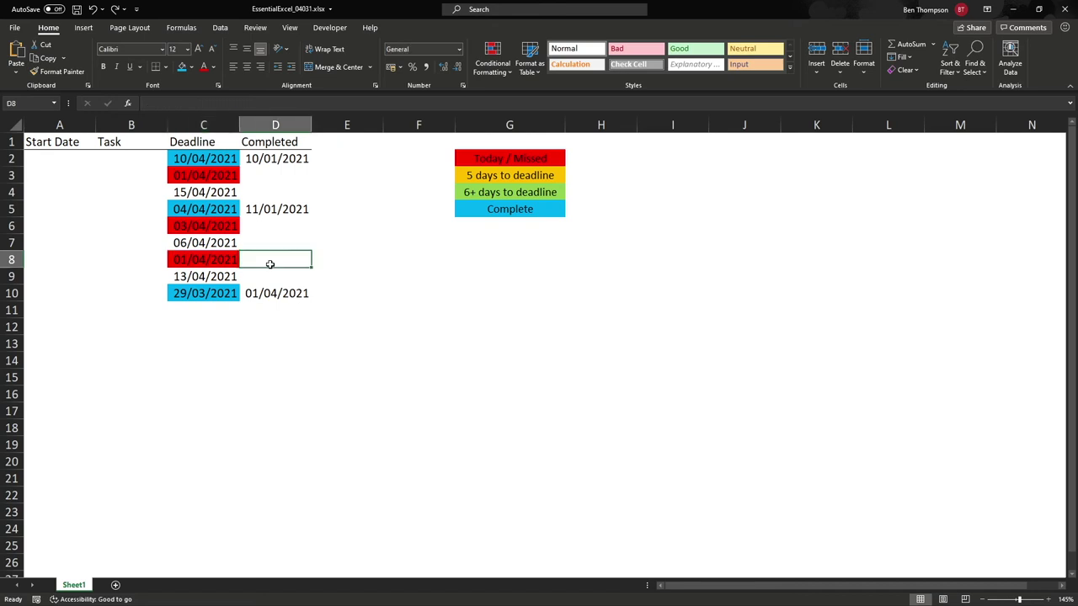
type("3/4/2021")
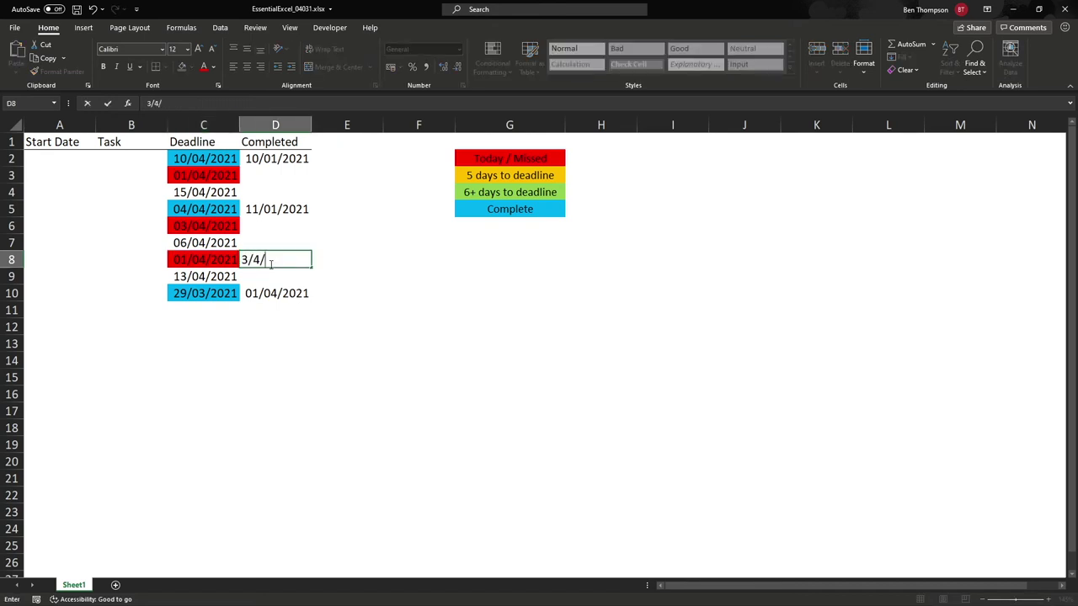
key("Return")
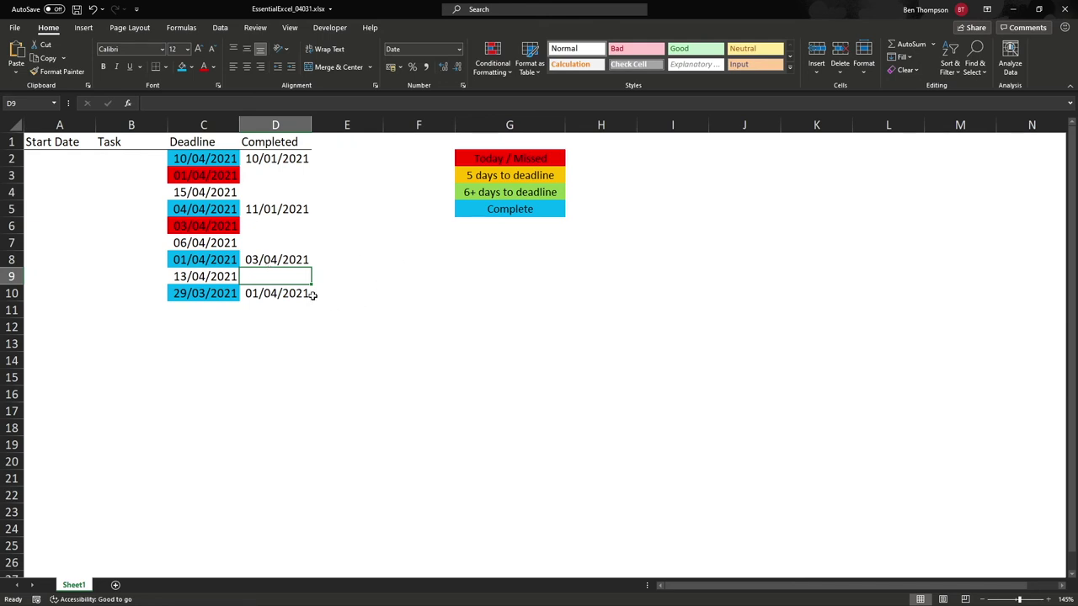
left_click(215, 259)
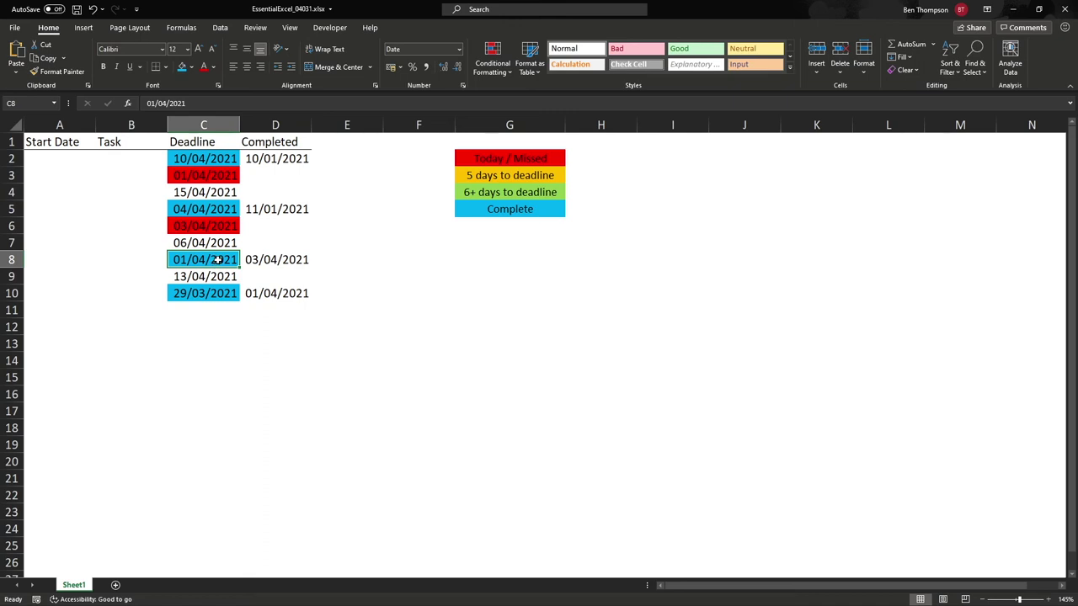
- Start another conditional formatting rule for C2:C10 that uses a formula to determine which cells to format
left_click_drag(231, 157, 220, 291)
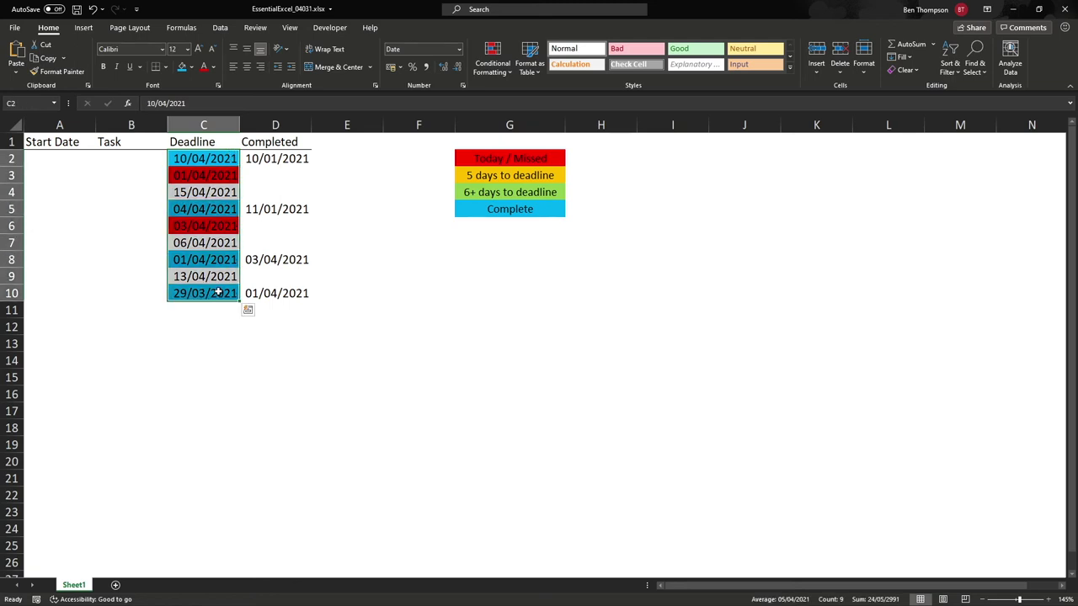
left_click(498, 71)
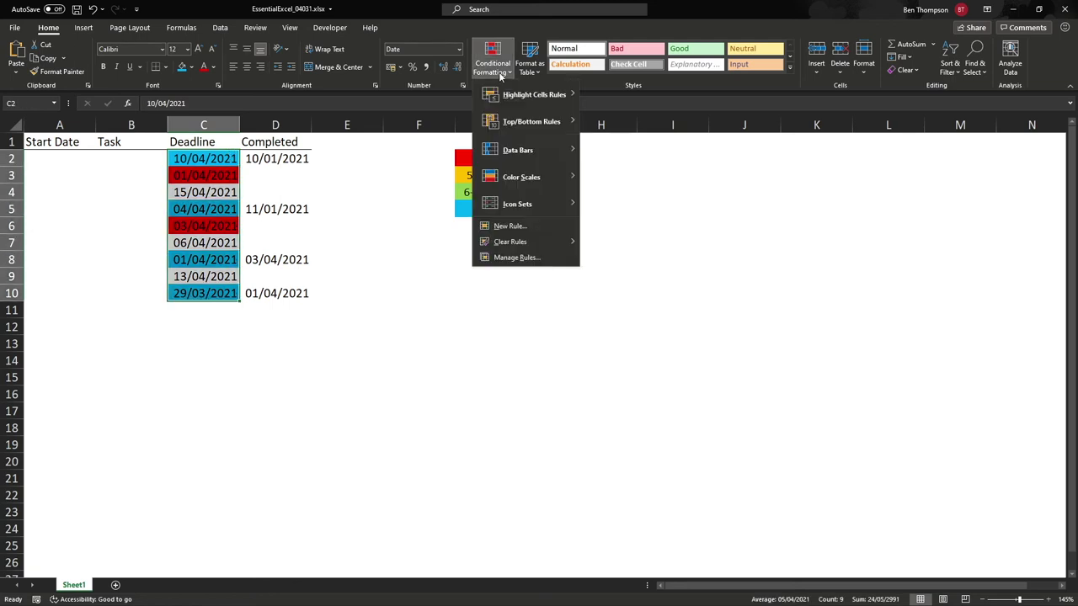
left_click(516, 257)
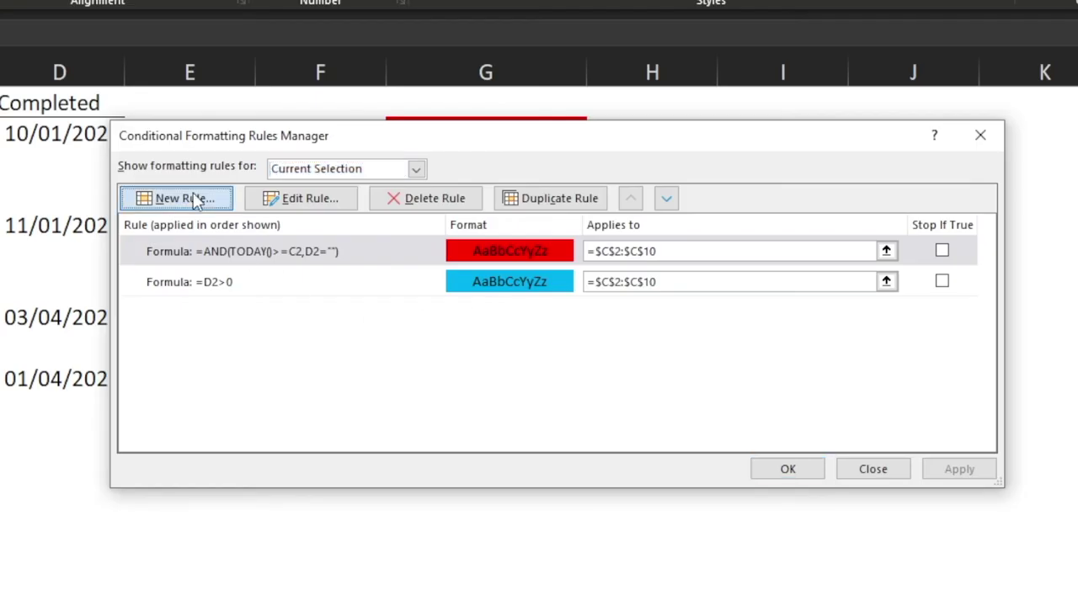
left_click(196, 200)
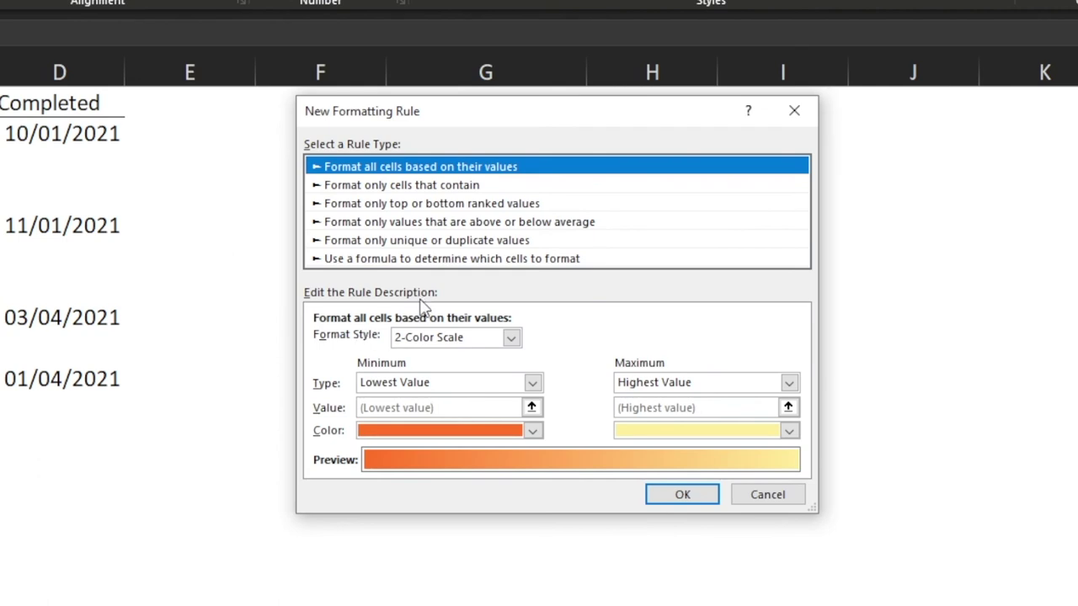
left_click(400, 262)
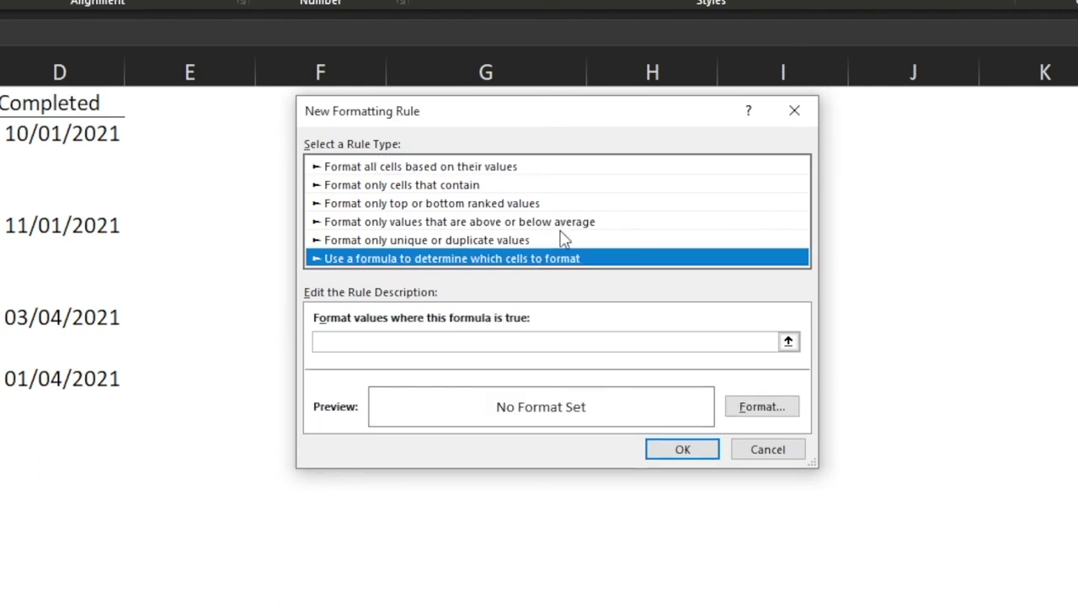
- Give the rule the formula =(C2-TODAY())<6 and a gold fill, and add it to the rule list
left_click(428, 343)
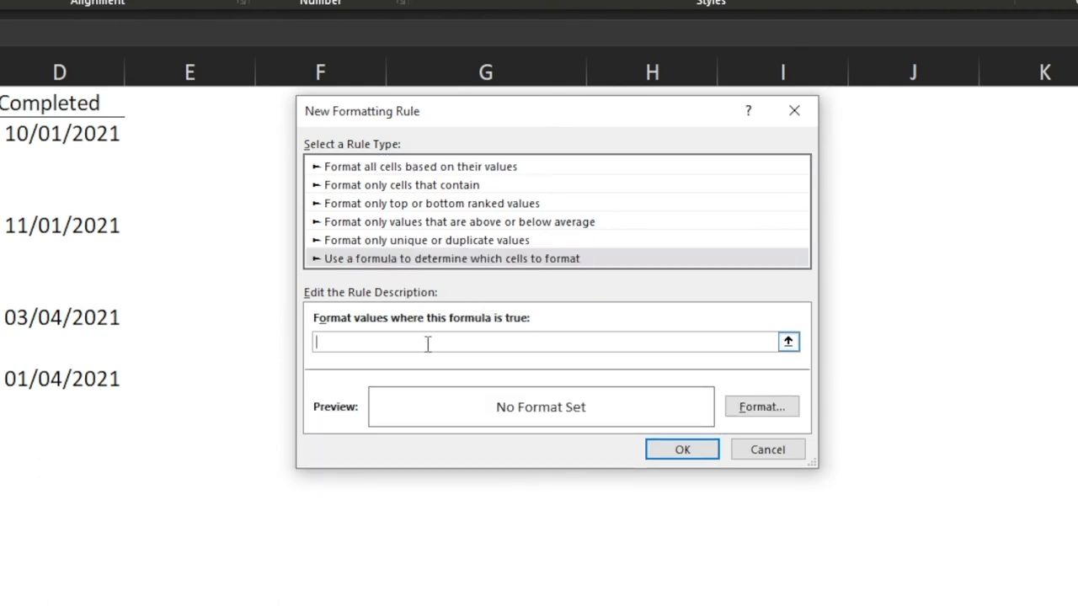
type("=(c2-today())")
type("<6")
left_click(761, 413)
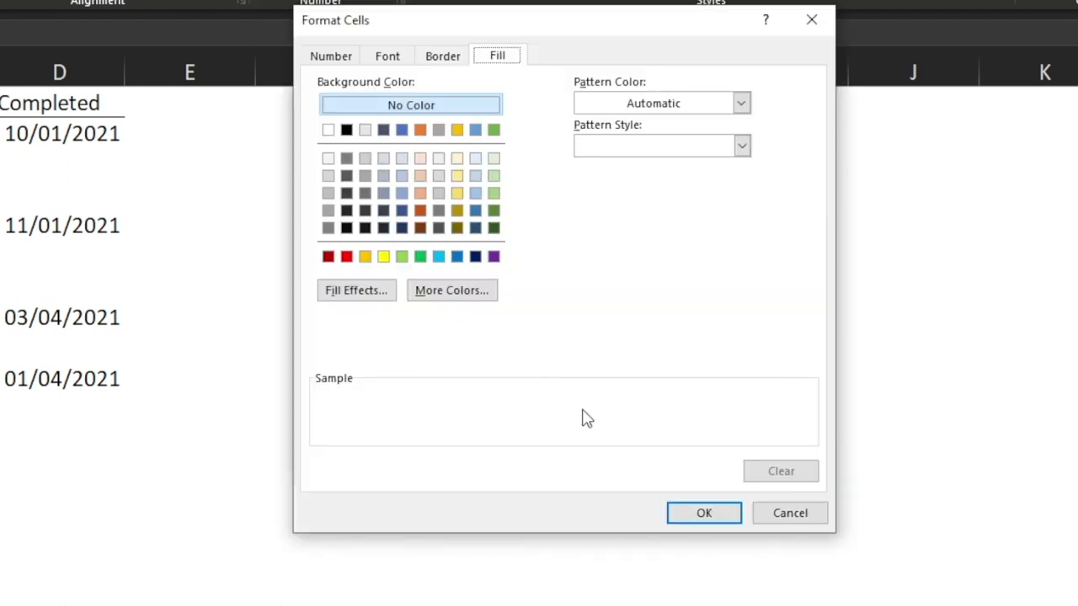
left_click(366, 257)
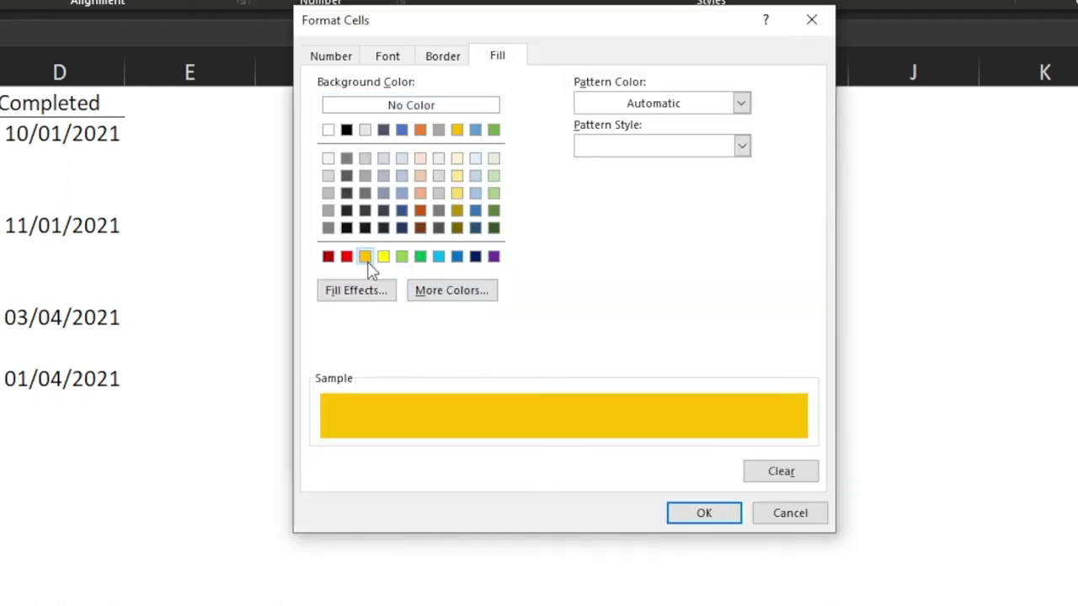
left_click(716, 516)
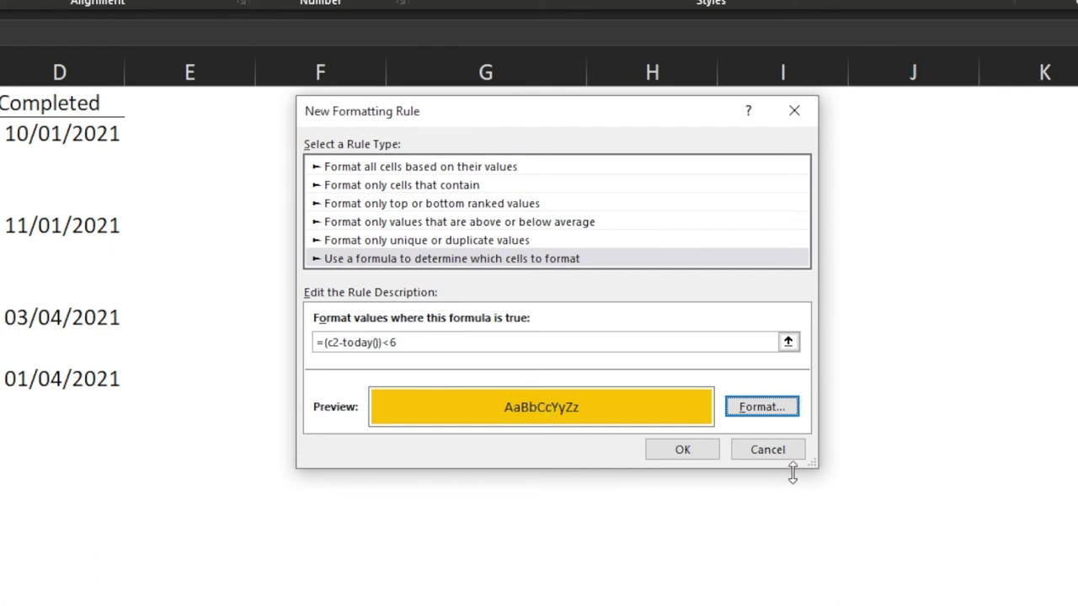
left_click(680, 452)
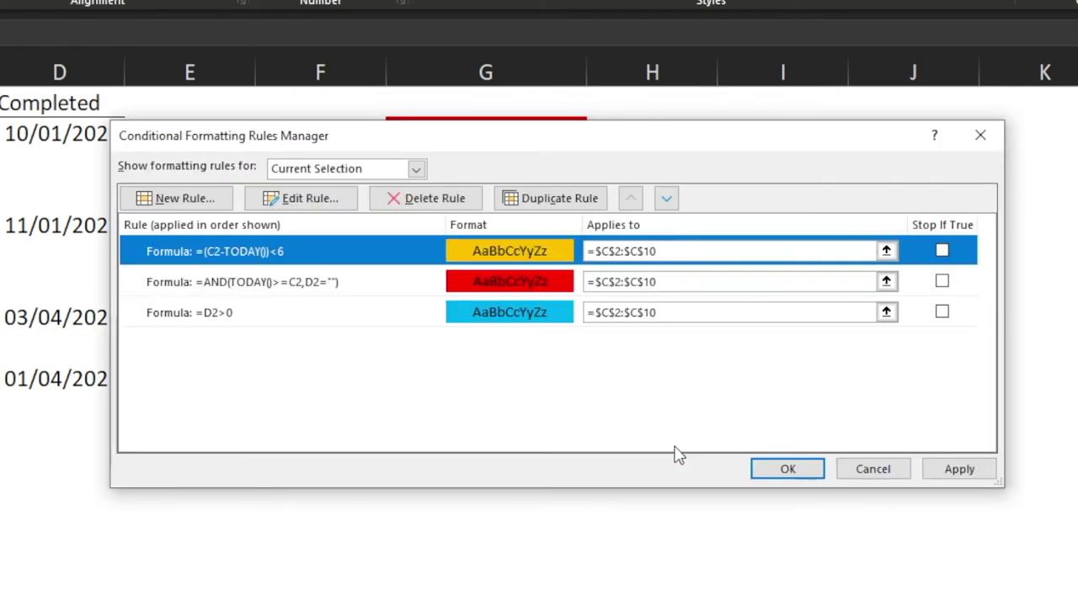
- Add a formula-based rule for C2:C10 with the formula =(C2-TODAY())>5 and a light green fill
left_click(206, 199)
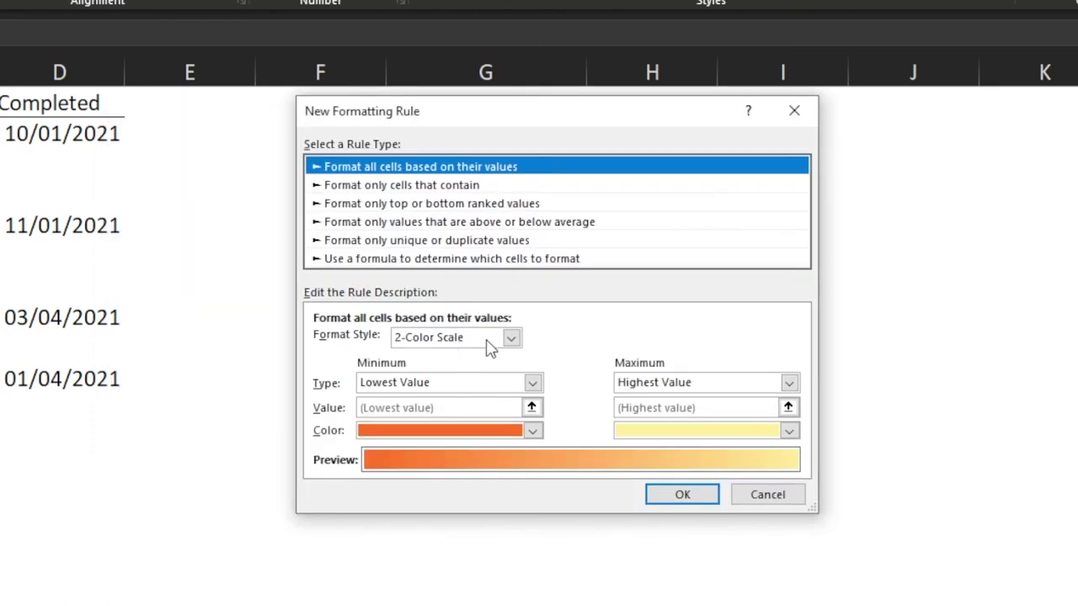
left_click(455, 261)
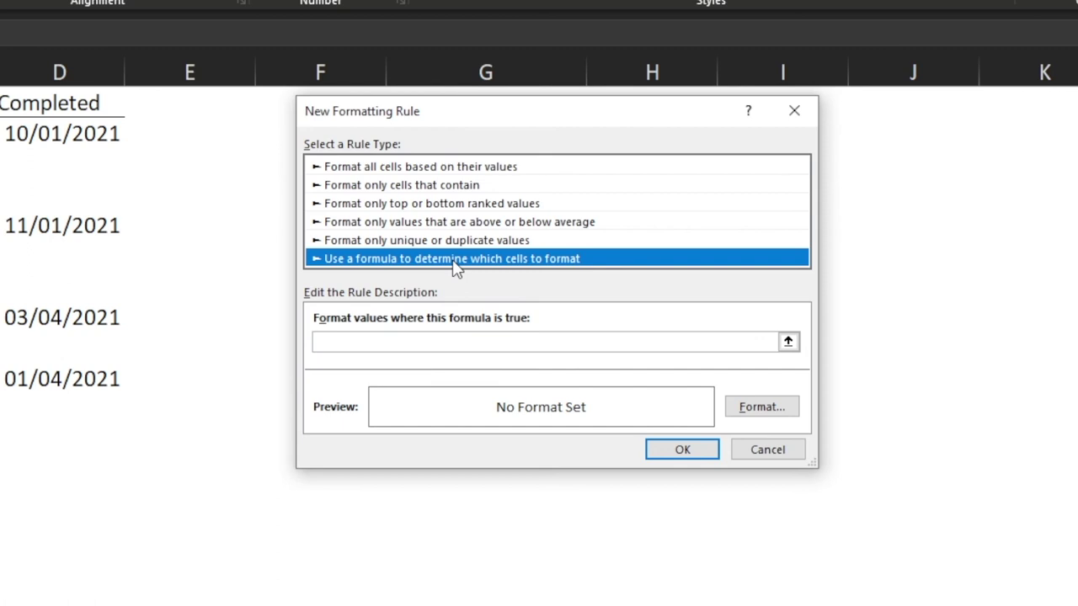
left_click(404, 341)
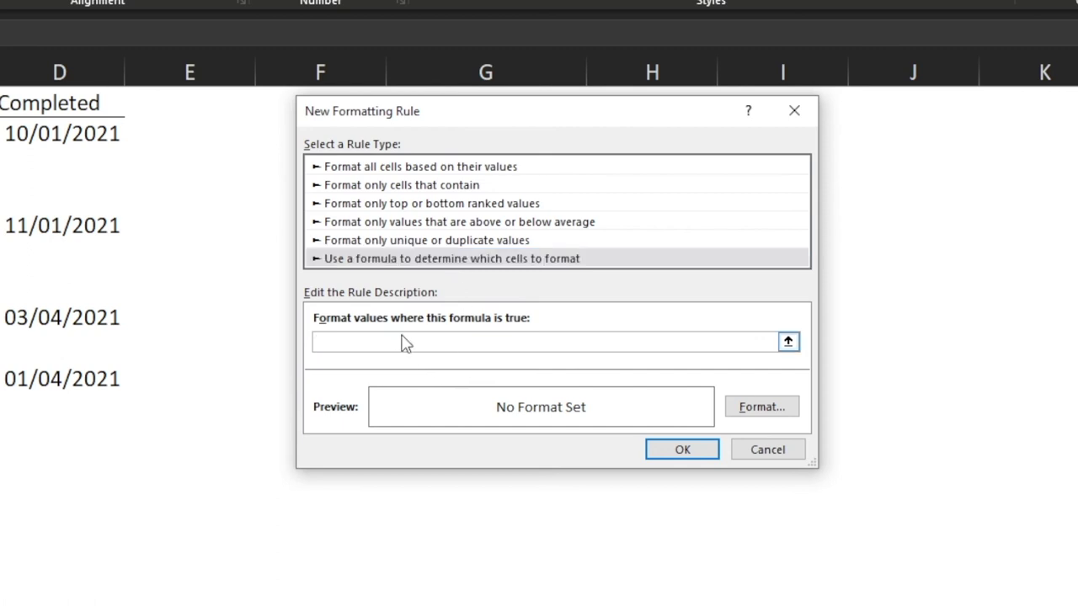
type("=(c2-today())>5")
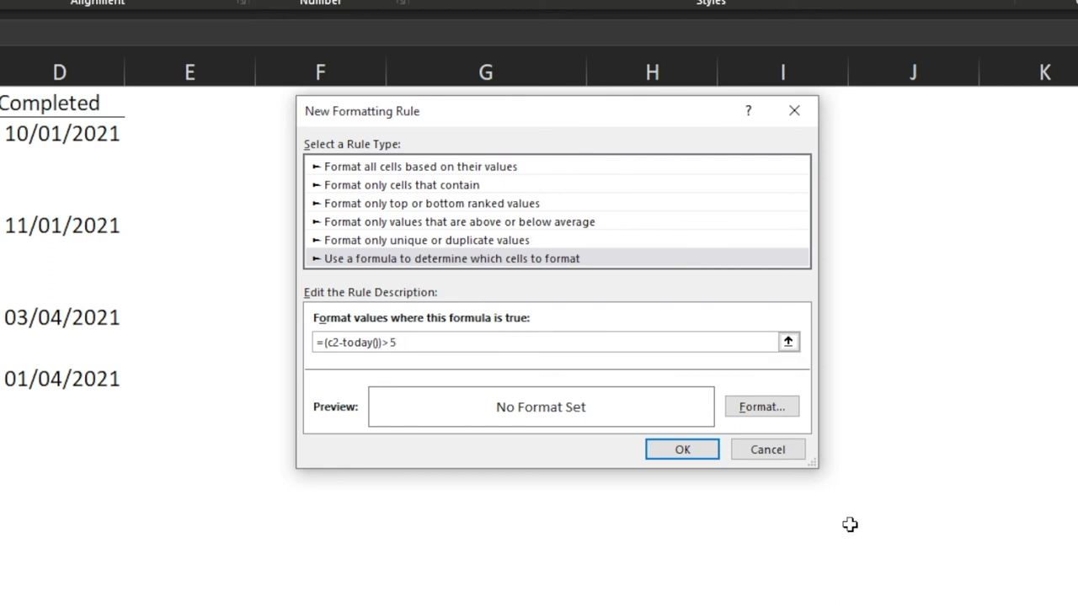
left_click(755, 413)
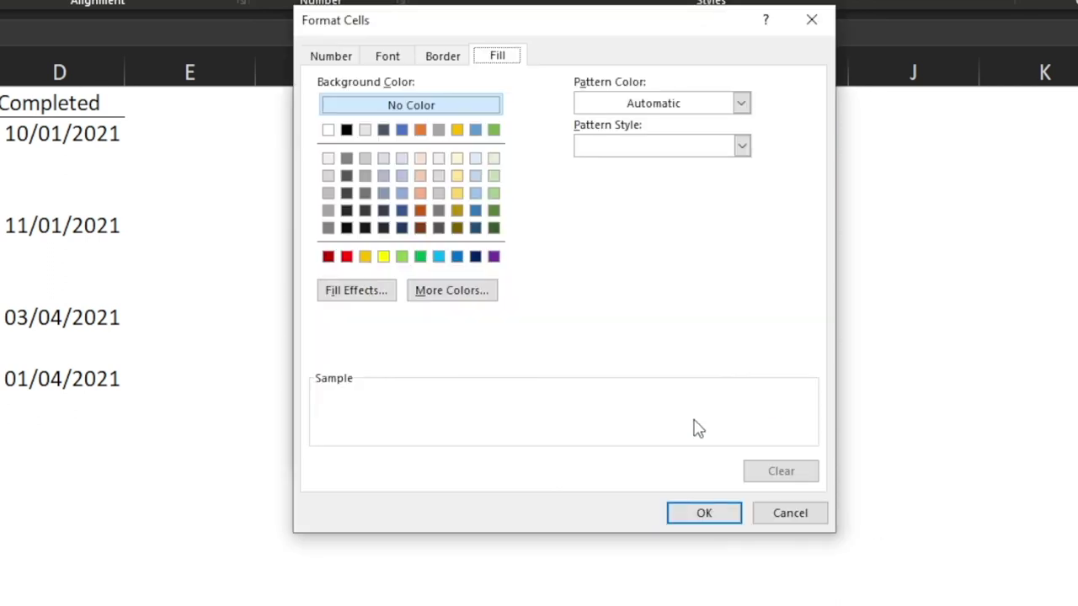
left_click(402, 256)
left_click(703, 516)
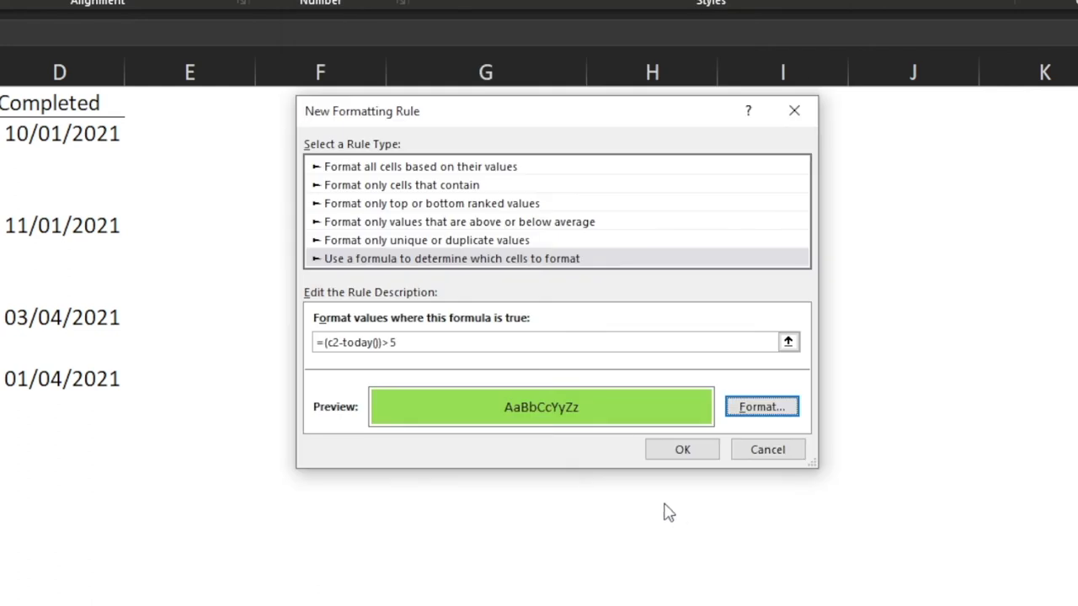
left_click(682, 452)
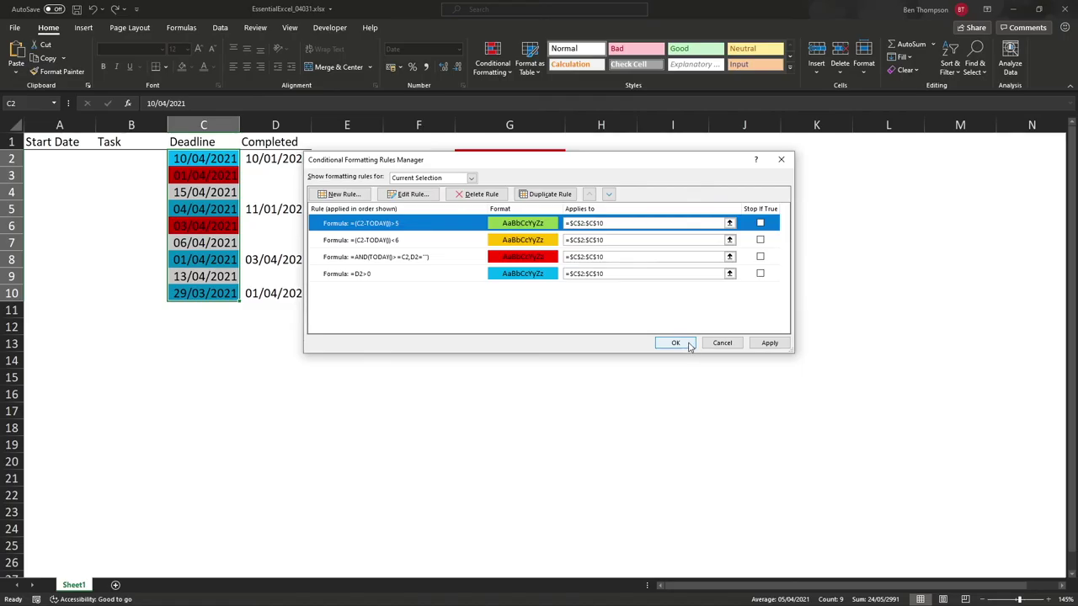
- Apply the rules to the deadlines and deselect the range to check the cell colours against the legend
left_click(800, 472)
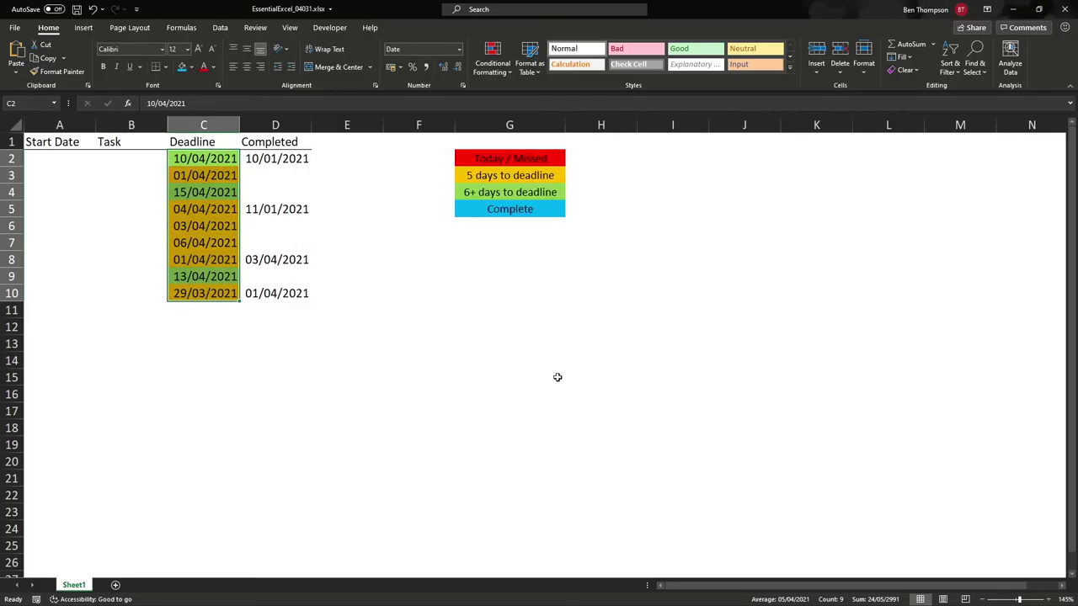
left_click(426, 363)
left_click(441, 305)
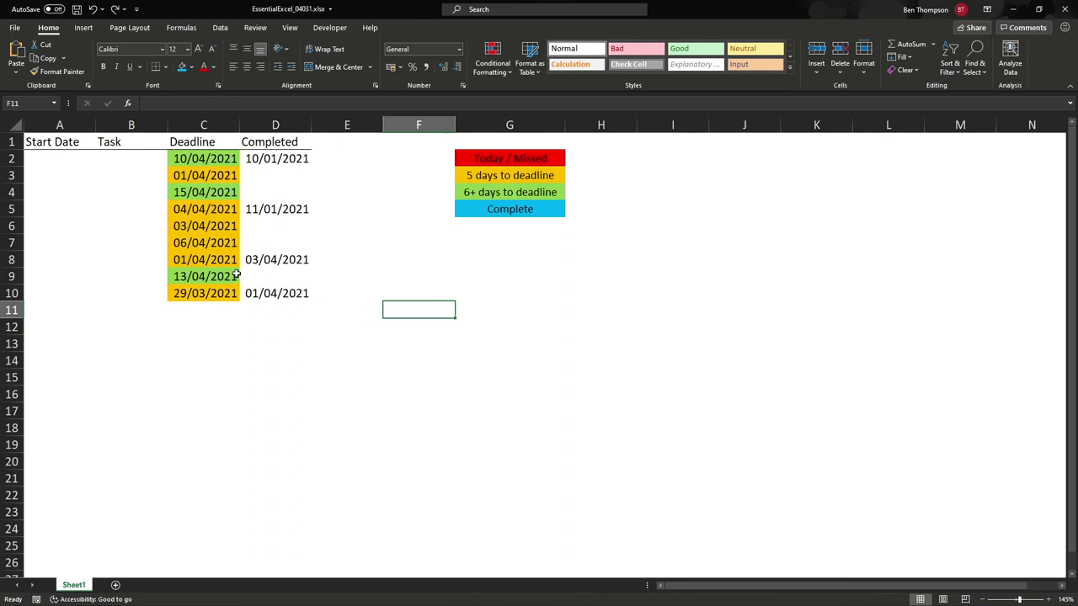
- Reopen the conditional formatting rules for C2:C10 and move the blue =D2>0 rule to the top of the order
left_click_drag(199, 160, 207, 295)
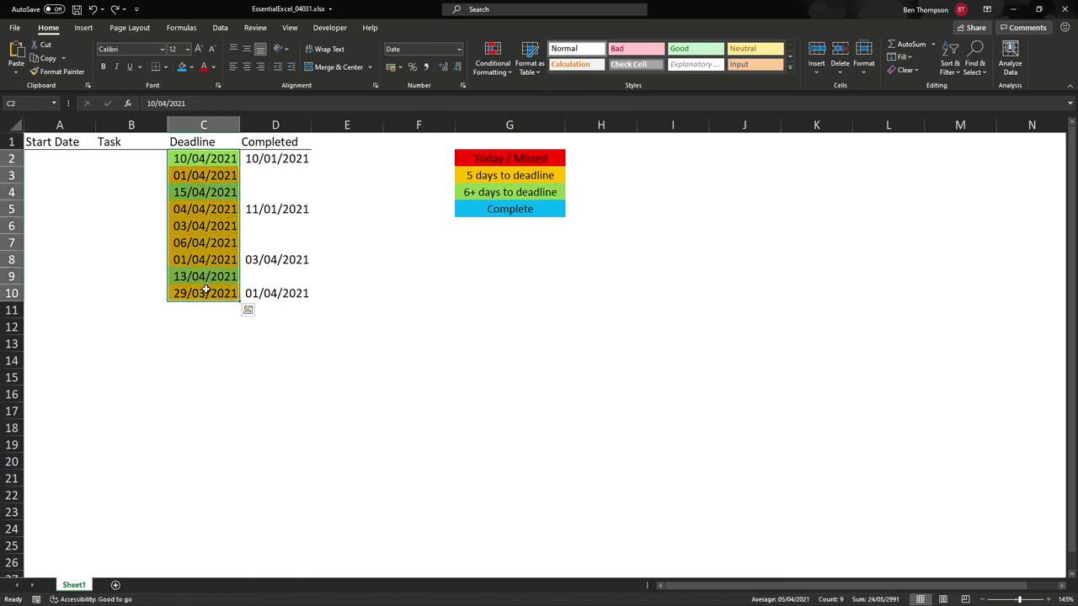
left_click(497, 74)
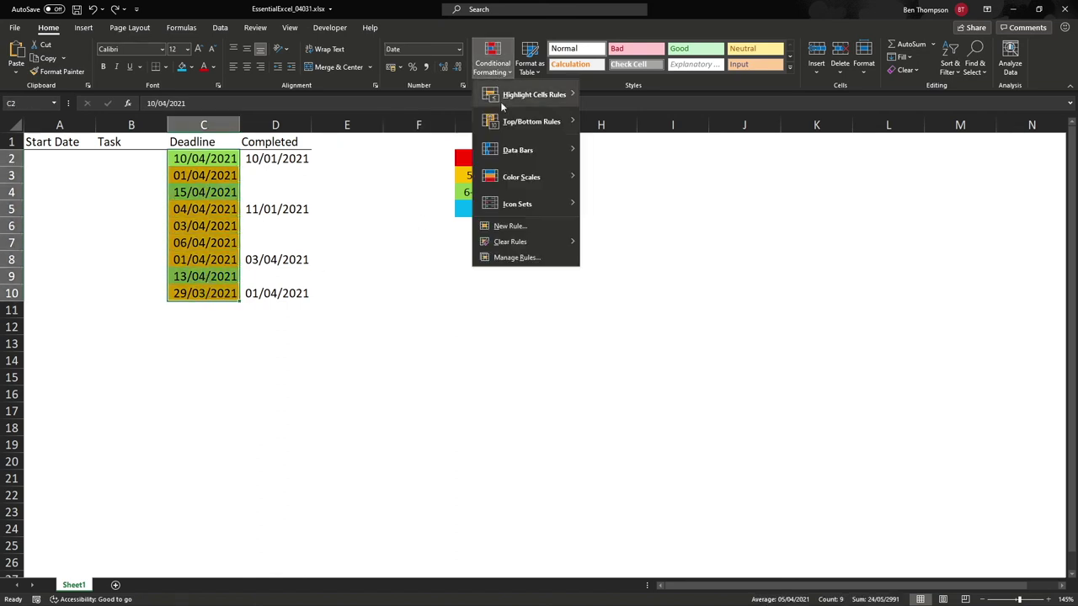
left_click(510, 260)
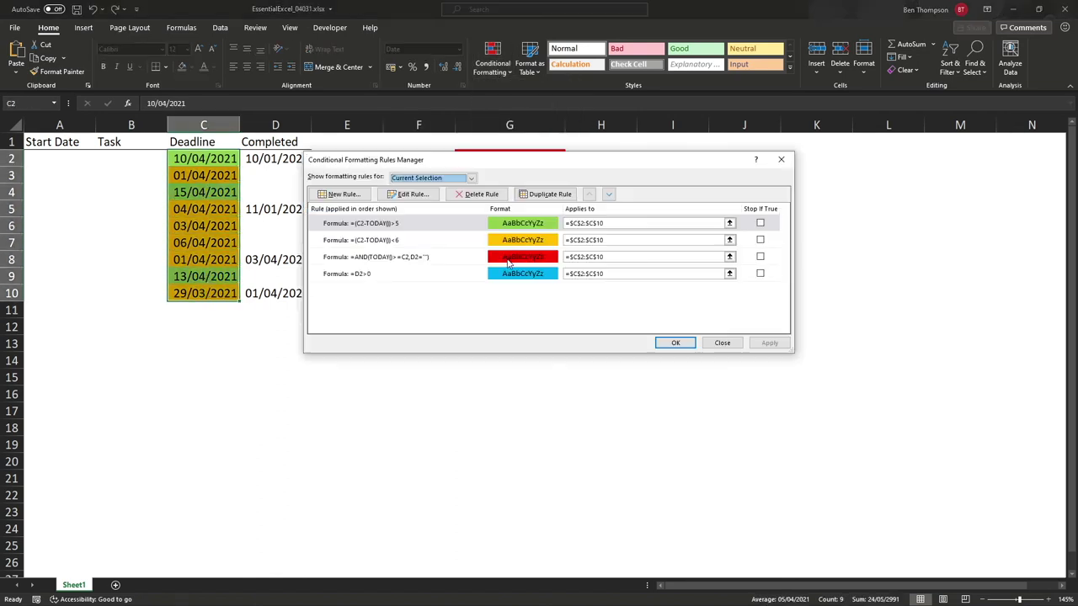
left_click(443, 280)
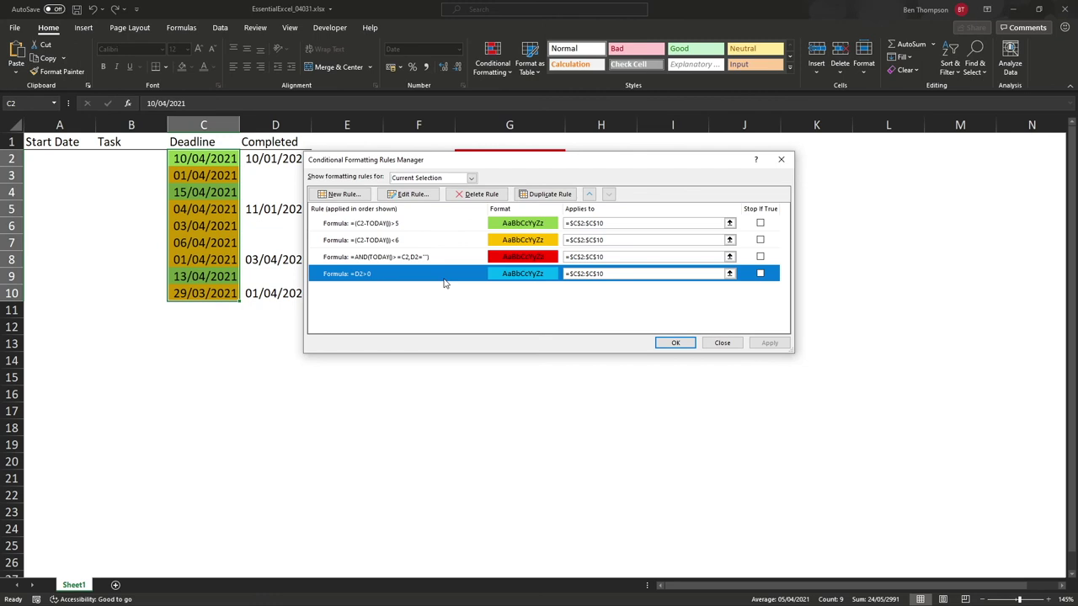
left_click(589, 194)
left_click(589, 194)
left_click(589, 195)
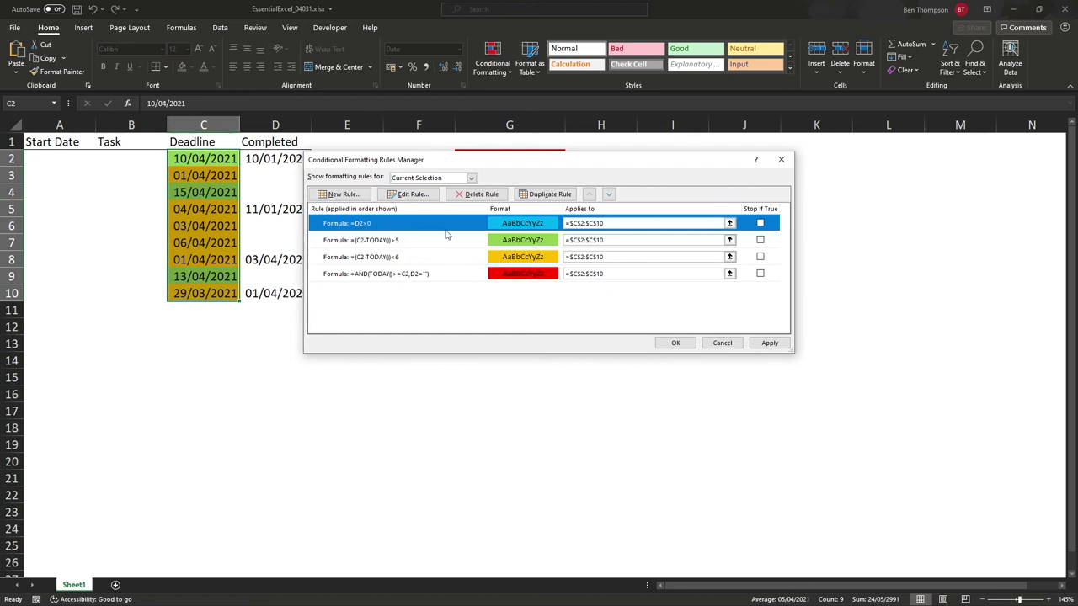
- Move the red rule to second place and the gold rule to third, above the green one, and apply the new order
left_click(423, 277)
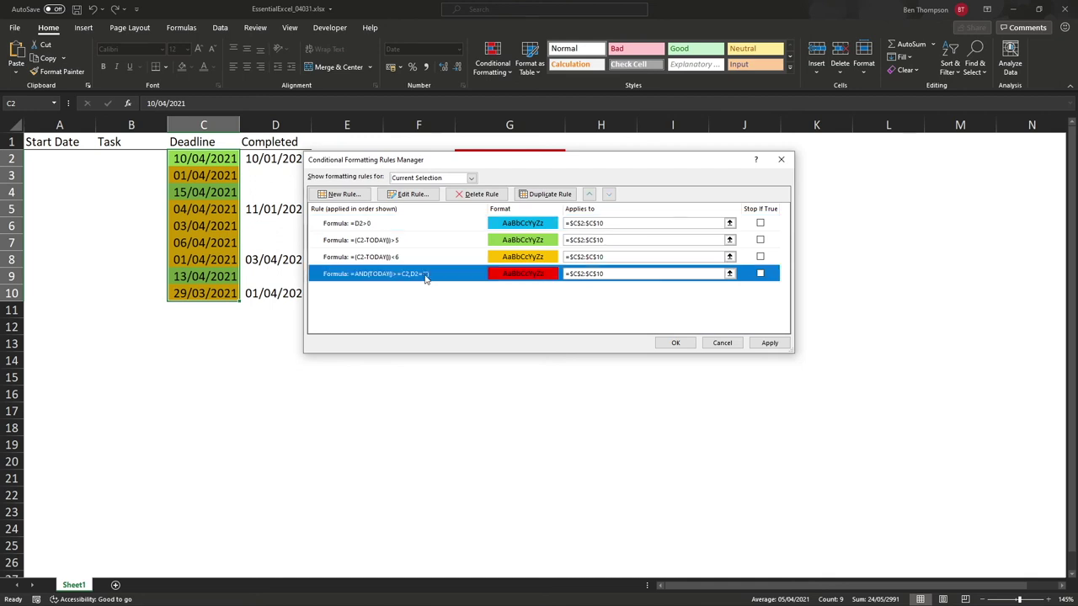
left_click(589, 195)
left_click(589, 195)
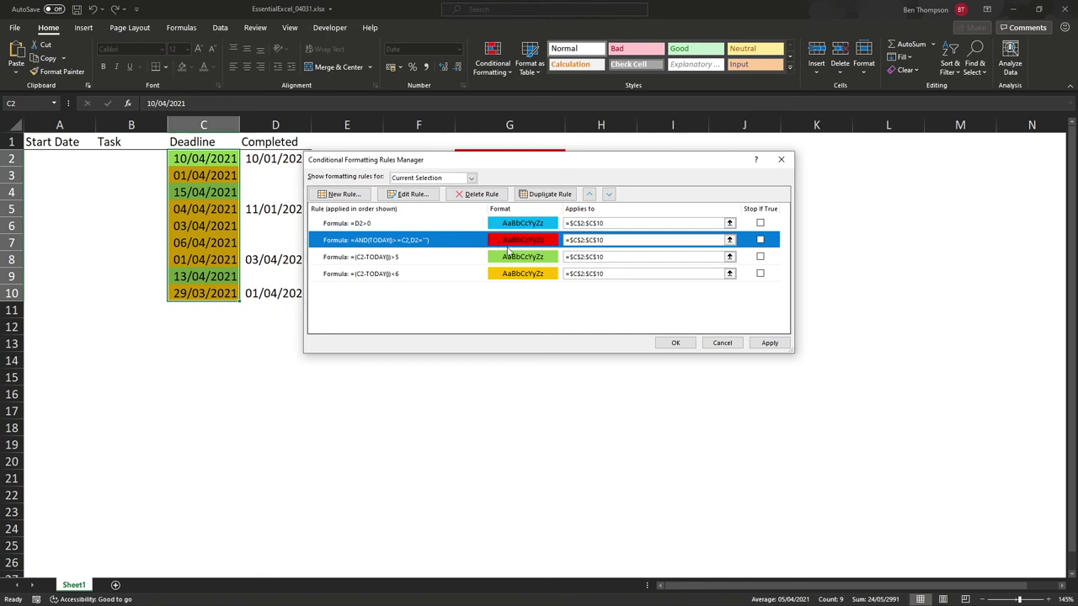
left_click(444, 274)
left_click(590, 195)
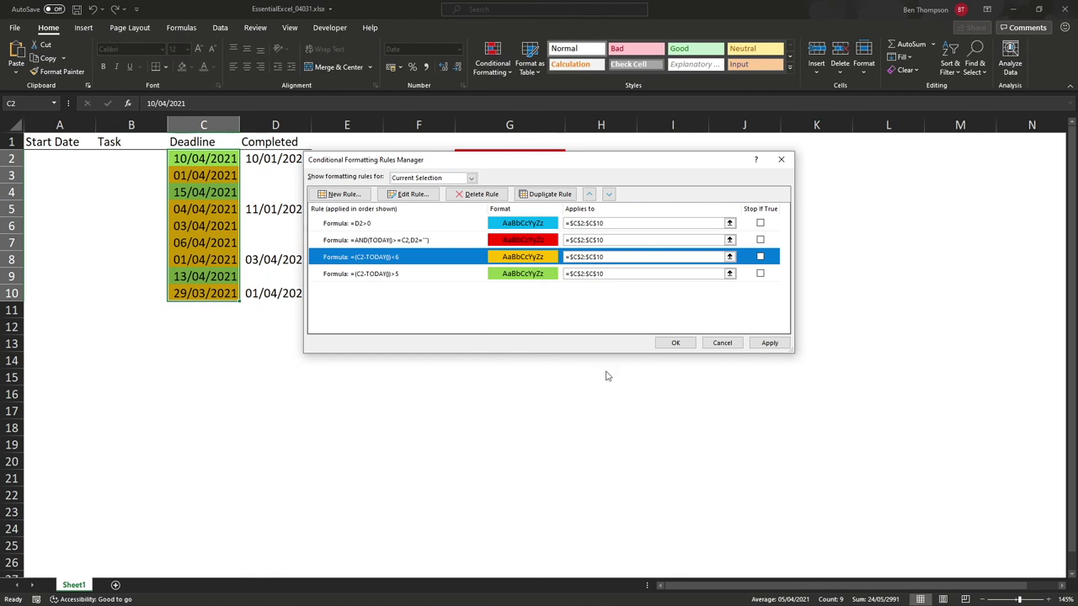
left_click(674, 344)
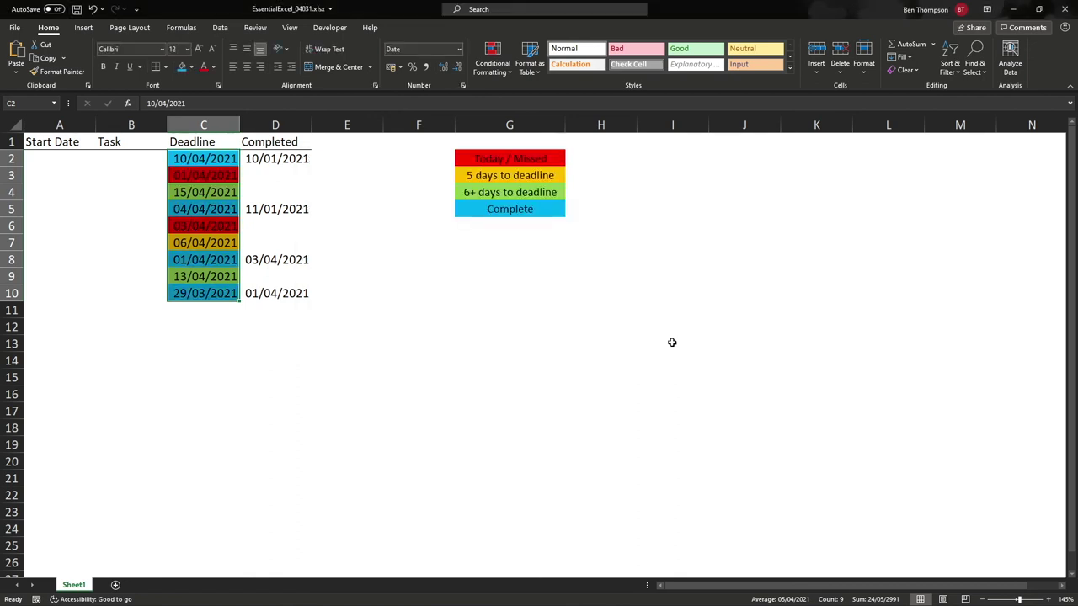
- Check the recoloured deadlines against the legend, comparing the deadline in C2 with its completed date in D2
left_click(496, 377)
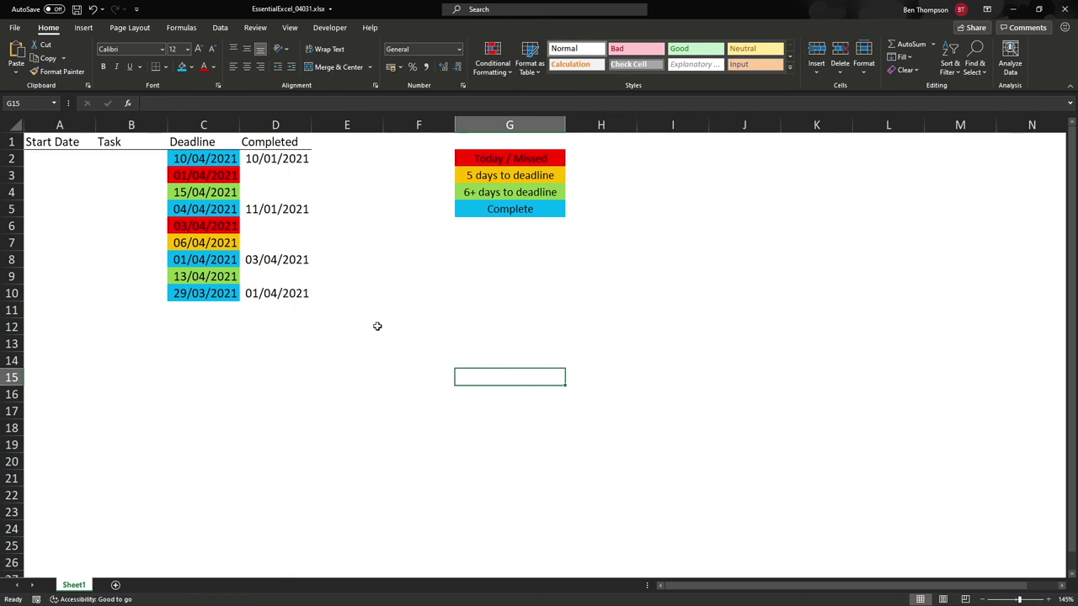
left_click(219, 158)
left_click(300, 160)
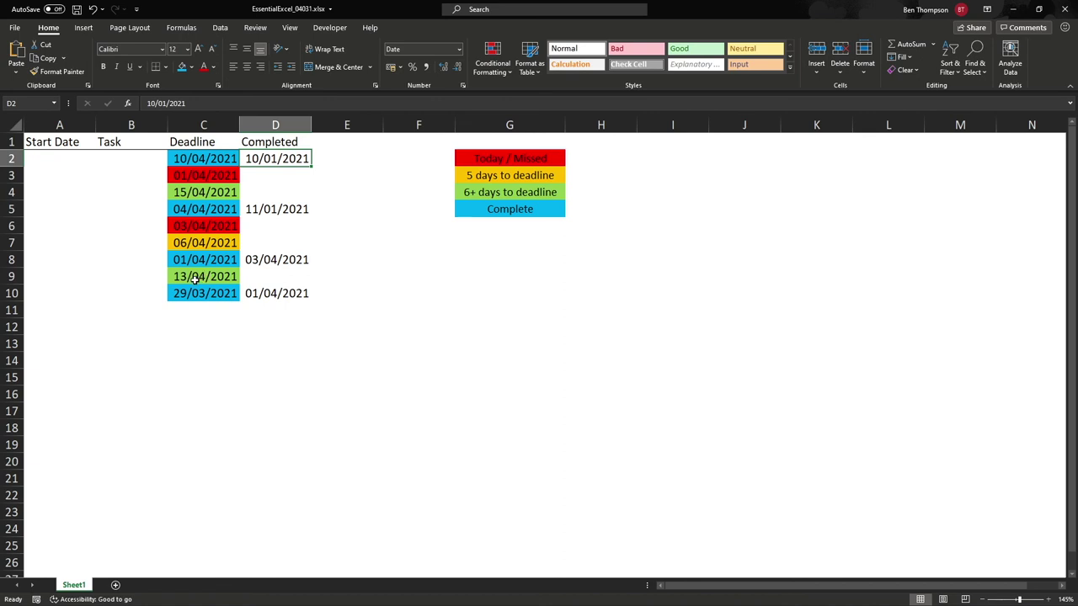
- Change the deadline in C3 to 03/04/2021 to test the red rule
left_click(205, 173)
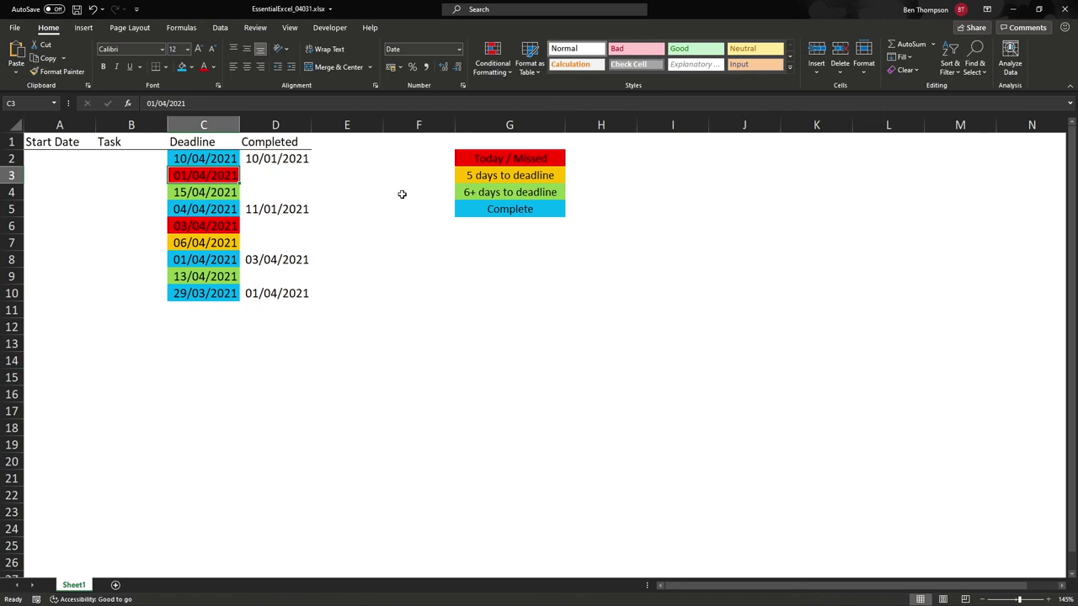
type("3/4/20")
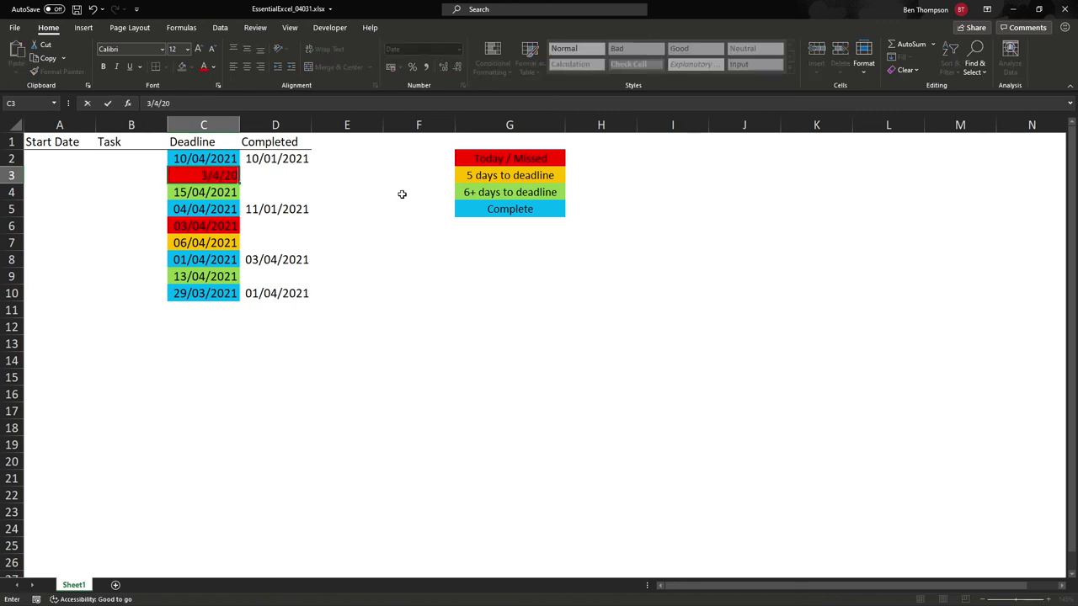
key("Return")
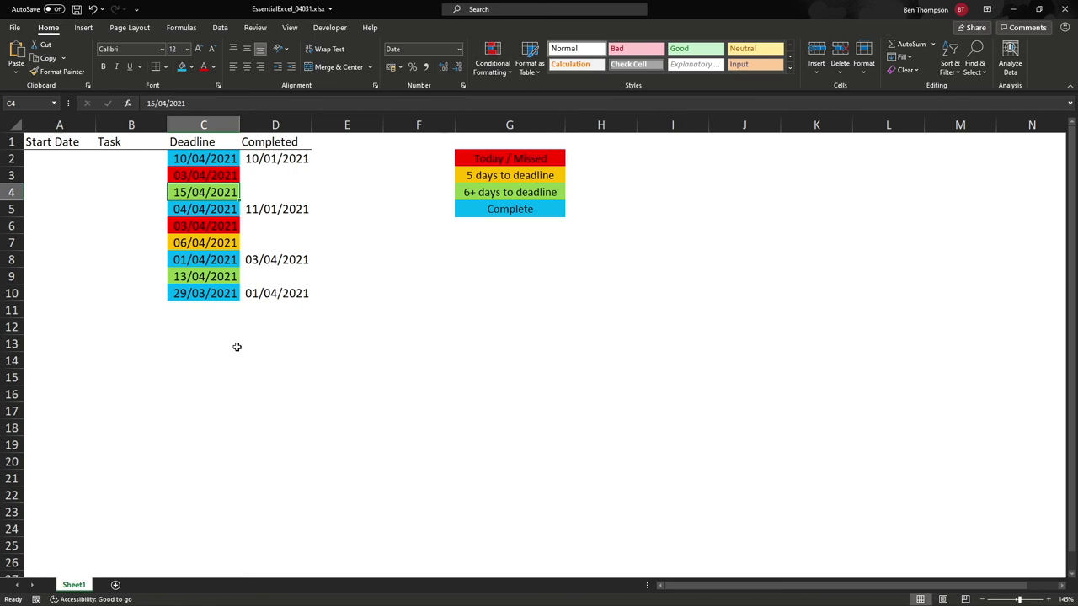
- Enter 1/4/2021 as the completed date in D3 to test the blue rule on its deadline
left_click(212, 174)
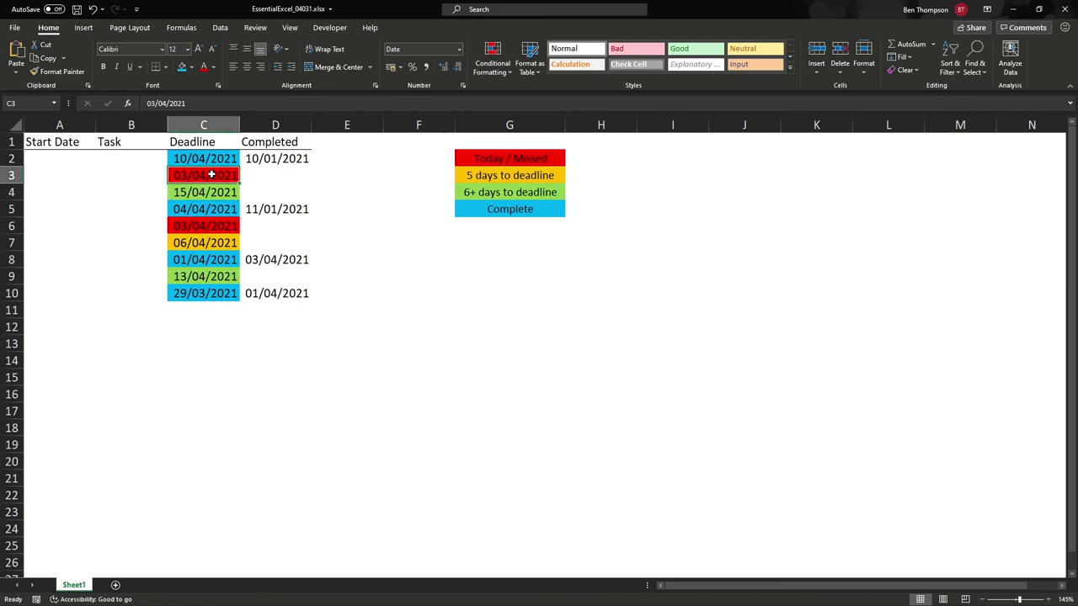
left_click(295, 174)
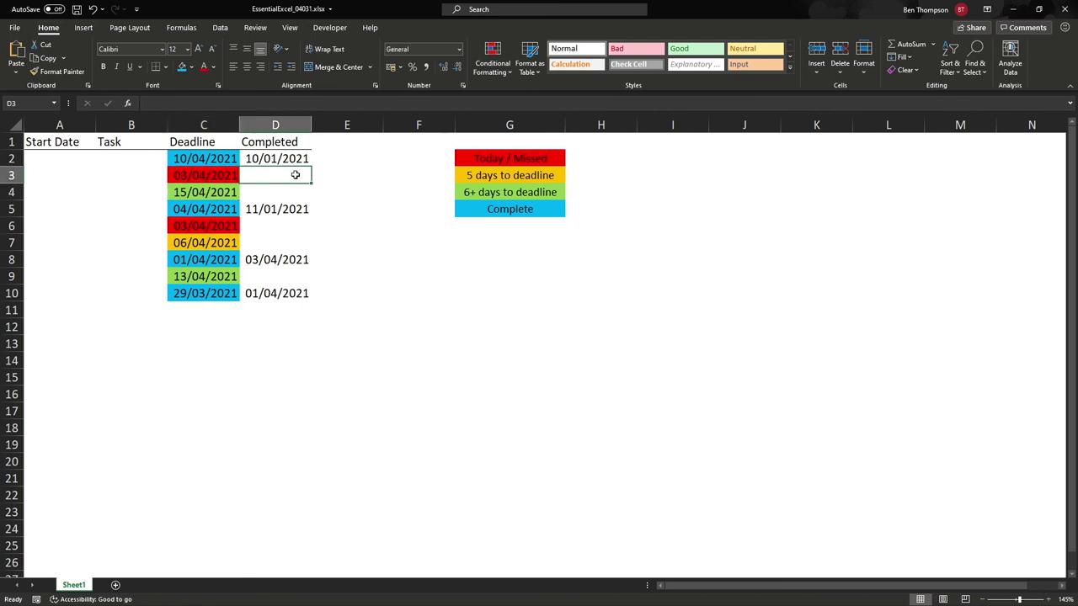
type("1/4/2021")
key("Return")
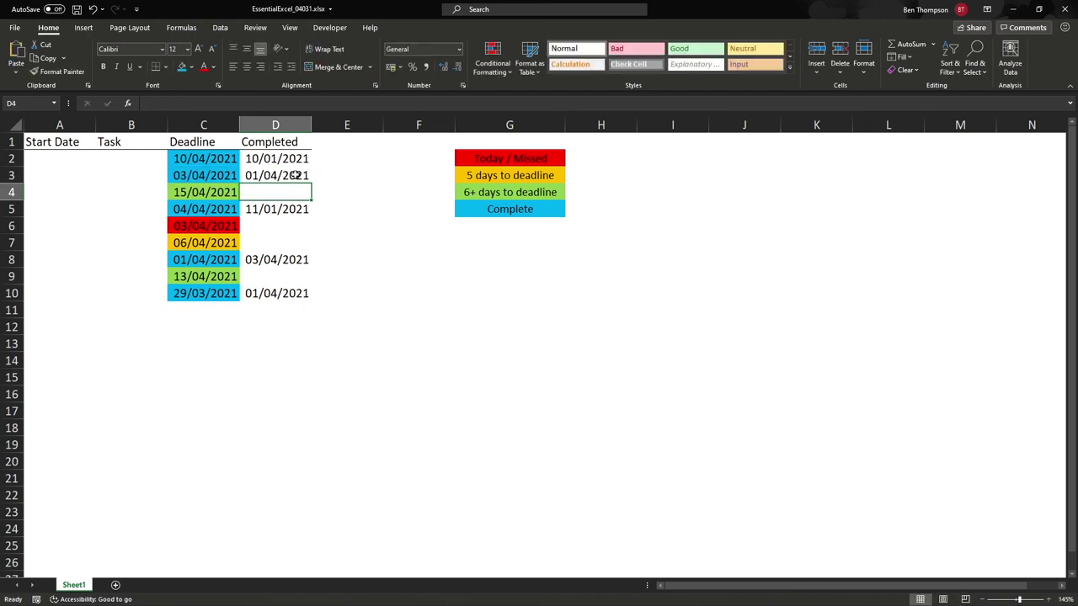